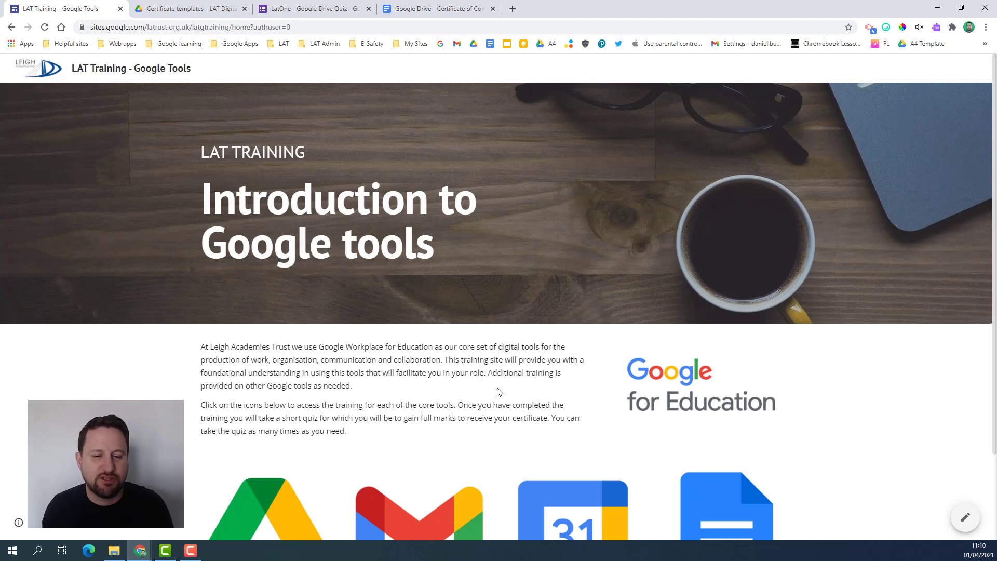
# - Go from the training home page to the Google Calendar Training page, then to its quiz
pyautogui.scroll(-2, 500, 393)
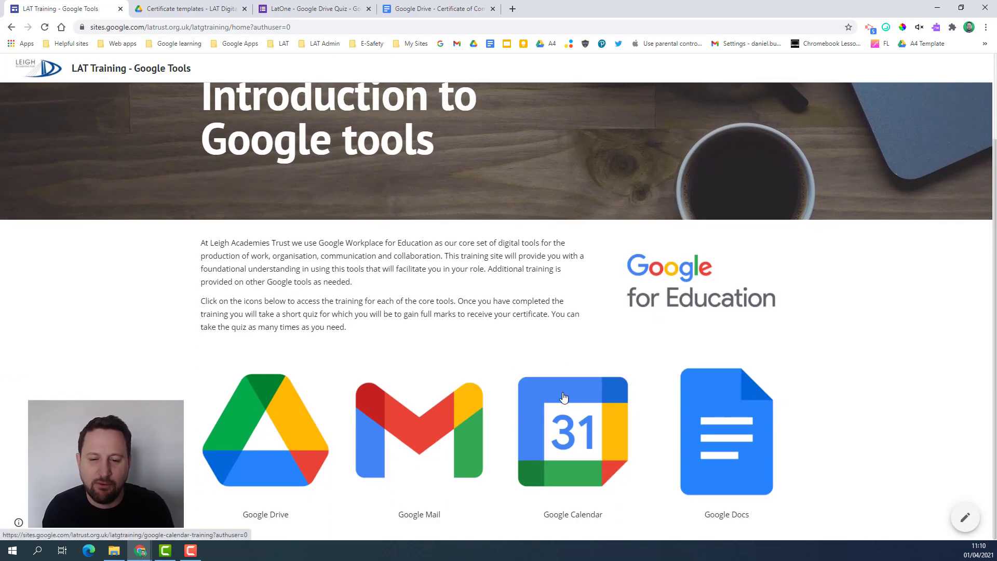
pyautogui.click(564, 397)
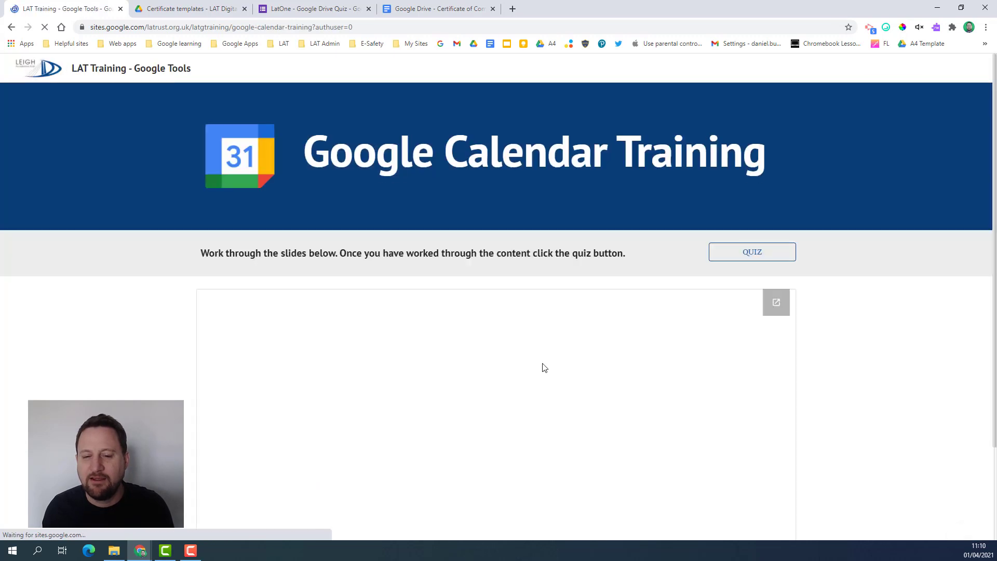
pyautogui.scroll(-2, 356, 217)
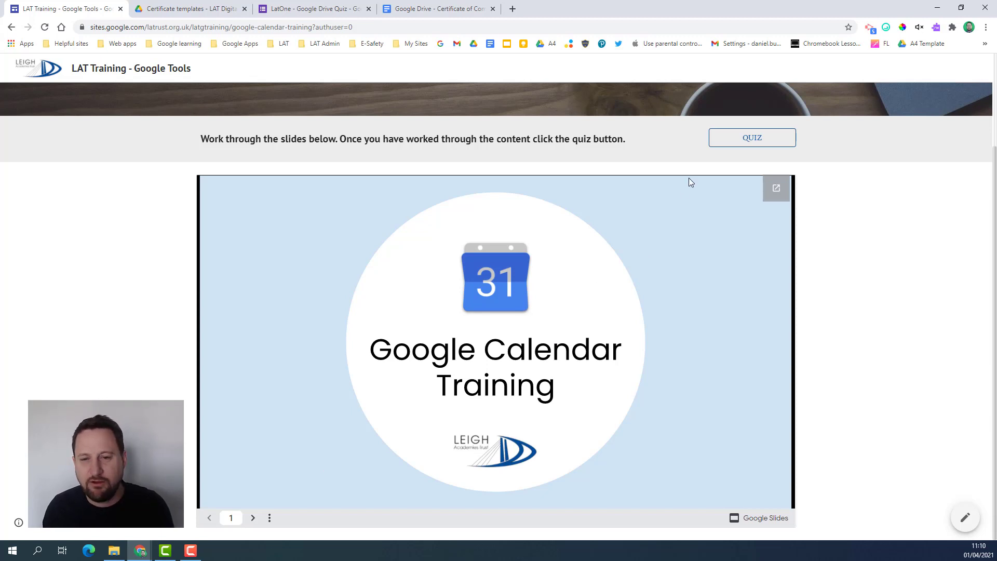
pyautogui.scroll(2, 670, 156)
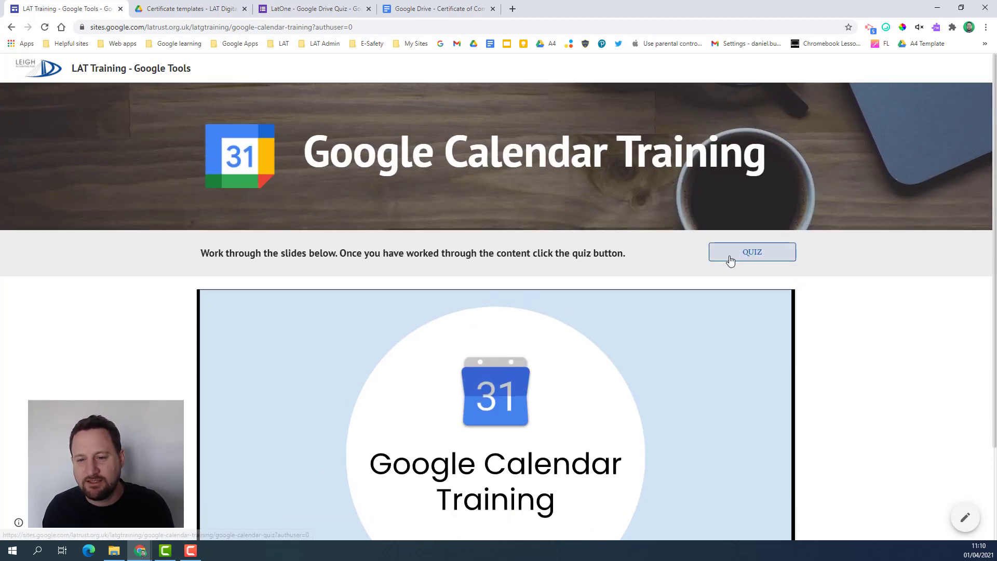
pyautogui.click(744, 258)
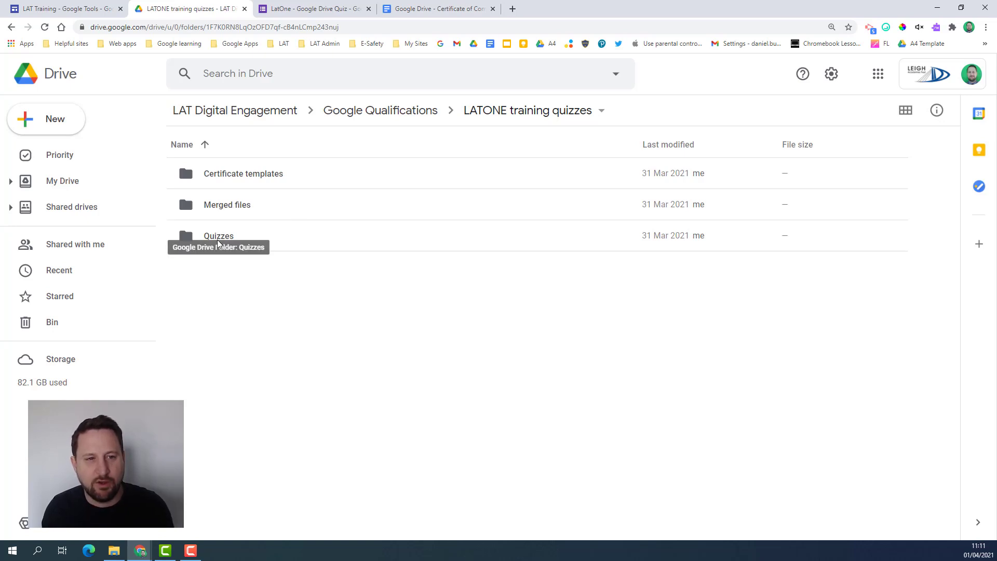
# - Switch to the LatOne - Google Drive Quiz form
pyautogui.click(316, 9)
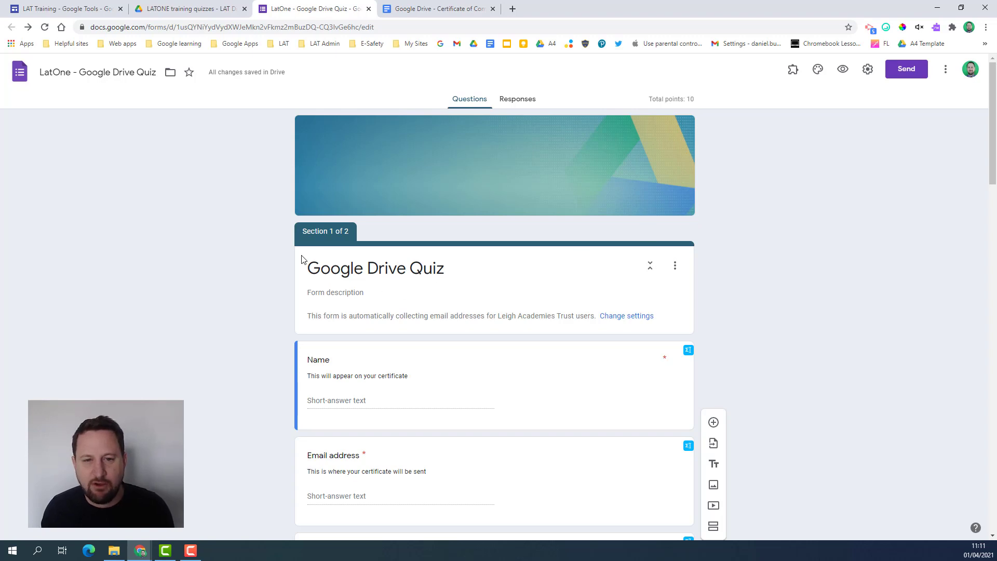
# - Scroll through both sections of the Google Drive Quiz to review its questions
pyautogui.scroll(-3, 302, 260)
pyautogui.scroll(1, 257, 241)
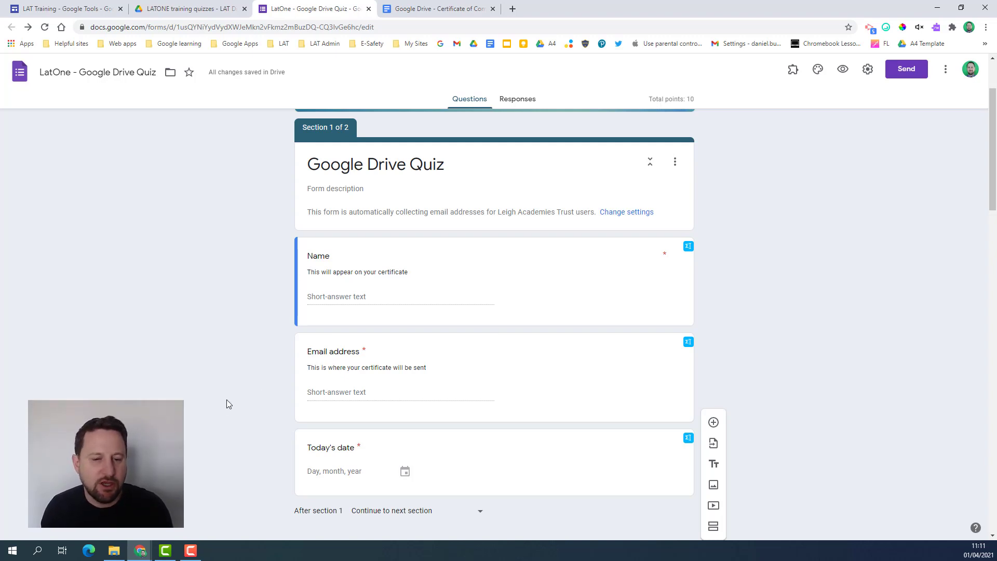
pyautogui.scroll(-1, 227, 404)
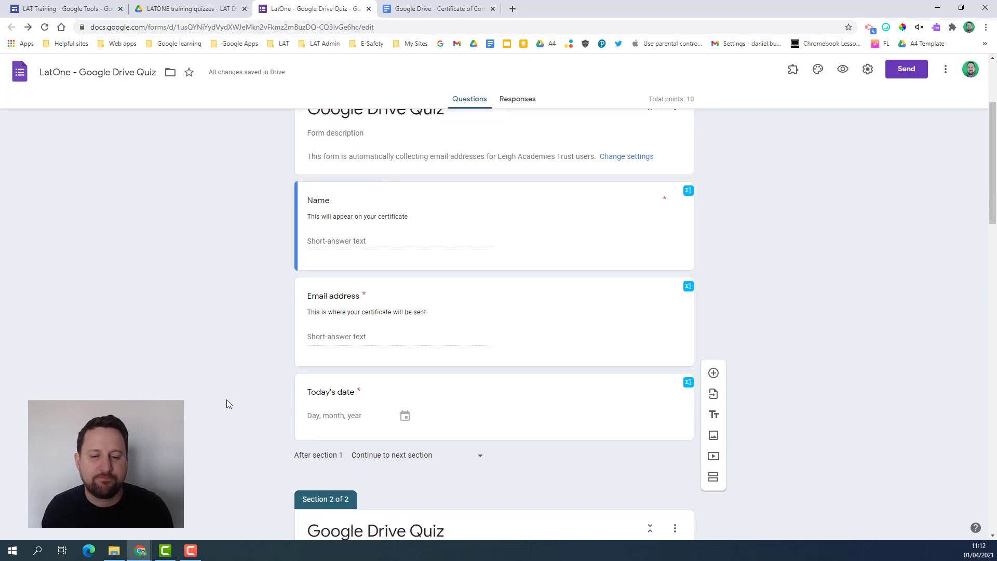
pyautogui.scroll(-6, 226, 400)
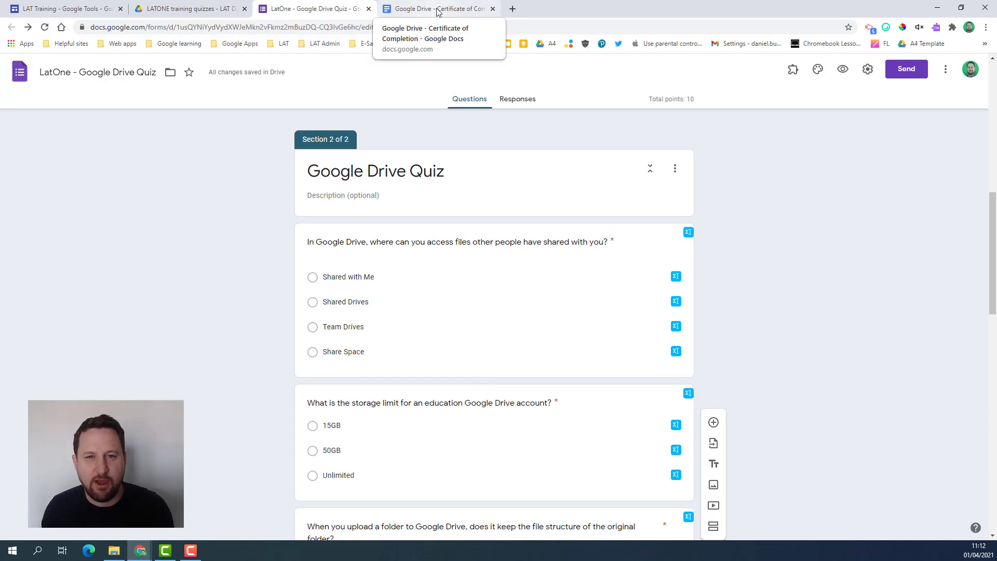
# - Highlight the certificate's <<Name>> and <<Date>> placeholders, then return to the quiz form
pyautogui.click(438, 11)
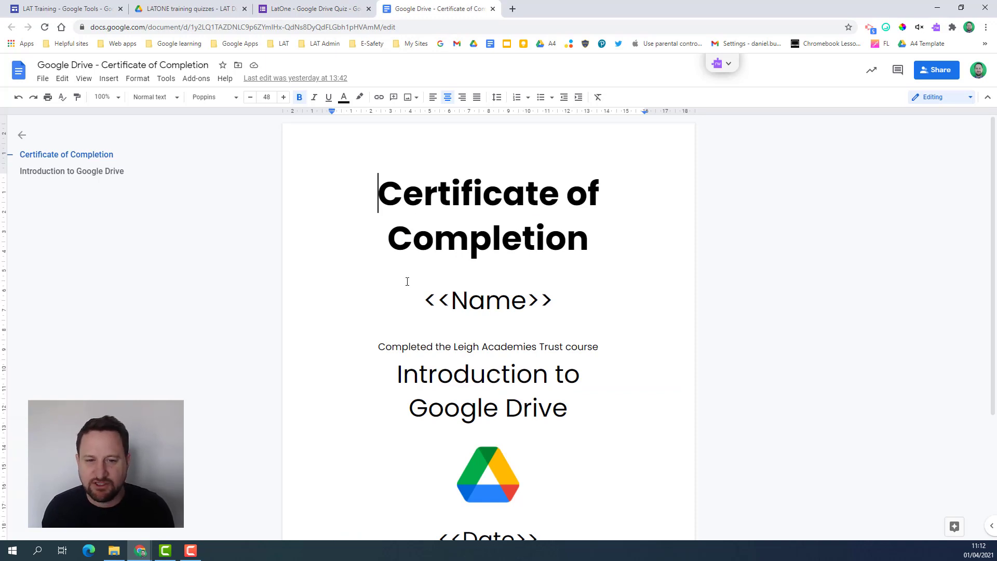
pyautogui.scroll(-3, 407, 282)
pyautogui.scroll(2, 468, 269)
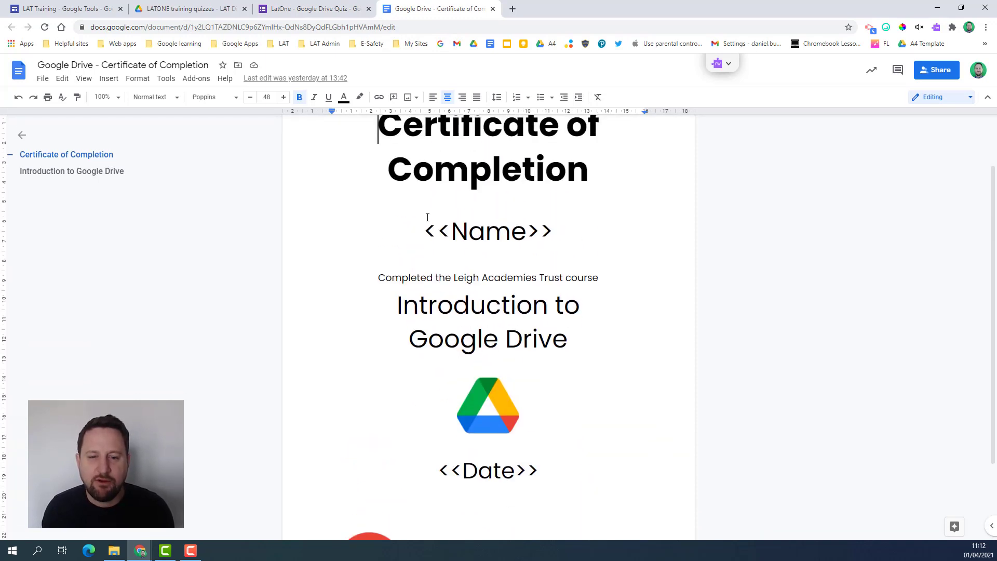
pyautogui.moveTo(427, 232); pyautogui.dragTo(550, 232)
pyautogui.moveTo(438, 486); pyautogui.dragTo(527, 483)
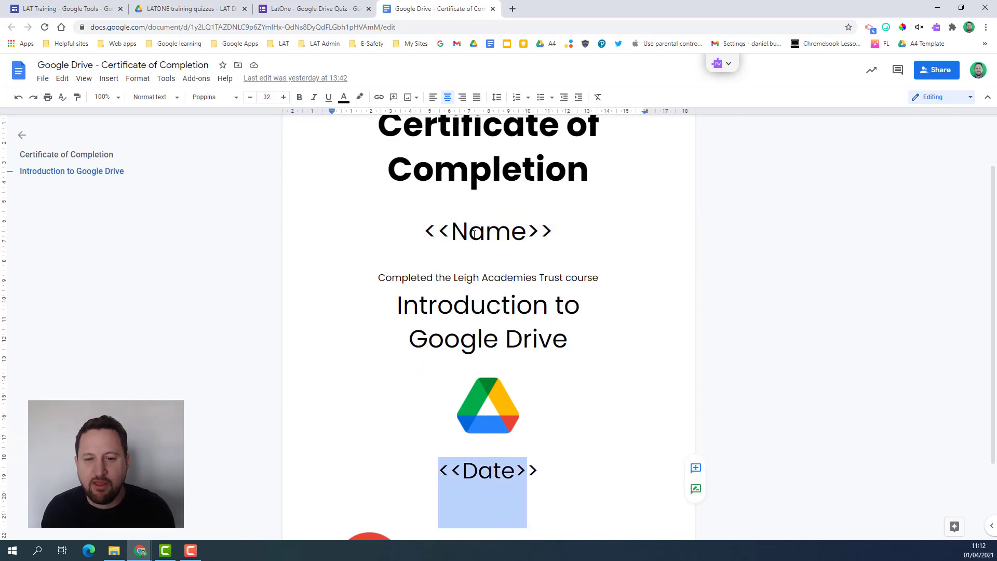
pyautogui.click(459, 230)
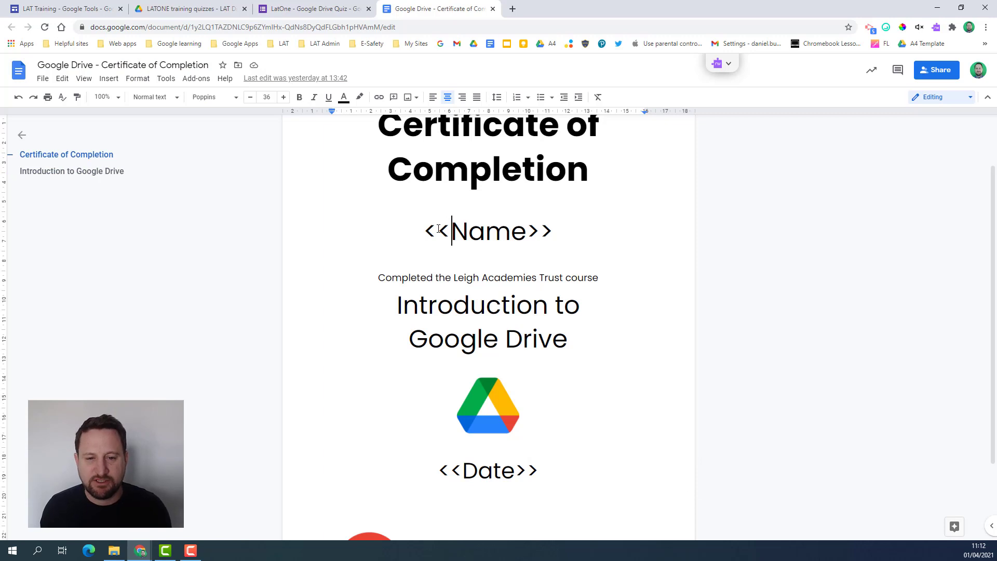
pyautogui.click(292, 8)
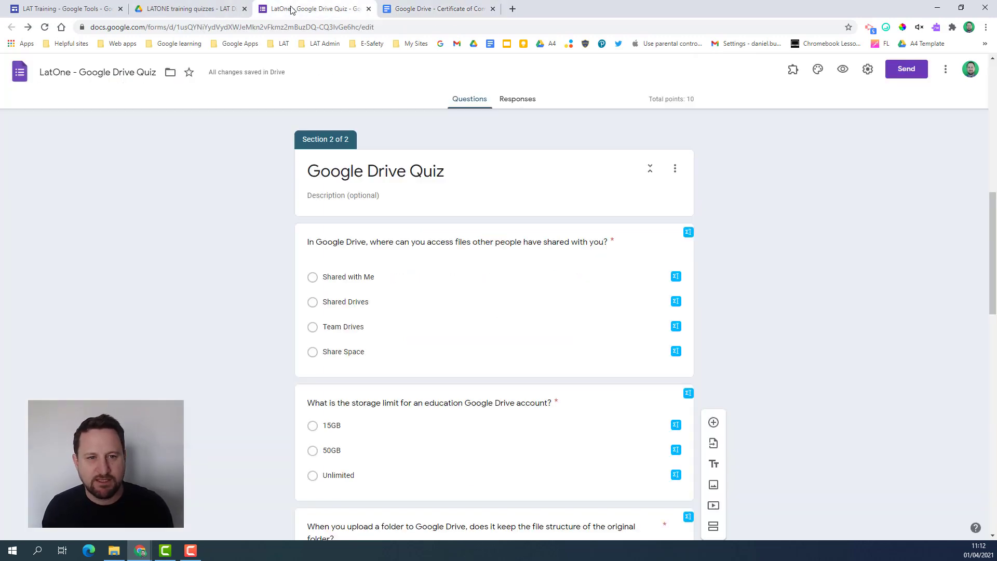
# - Link the quiz responses to a new spreadsheet, LatOne - Google Drive Quiz (Responses)
pyautogui.click(527, 99)
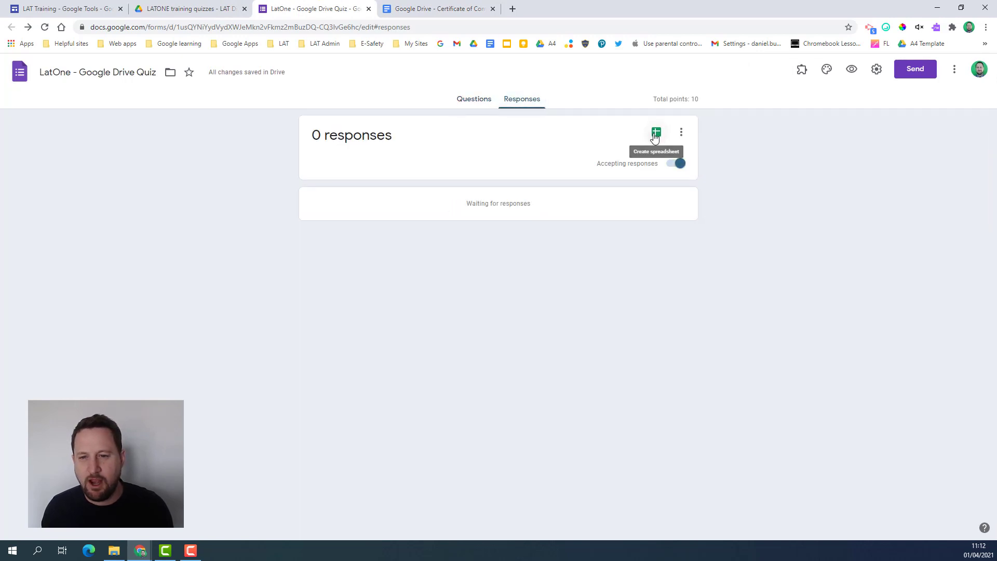
pyautogui.click(648, 134)
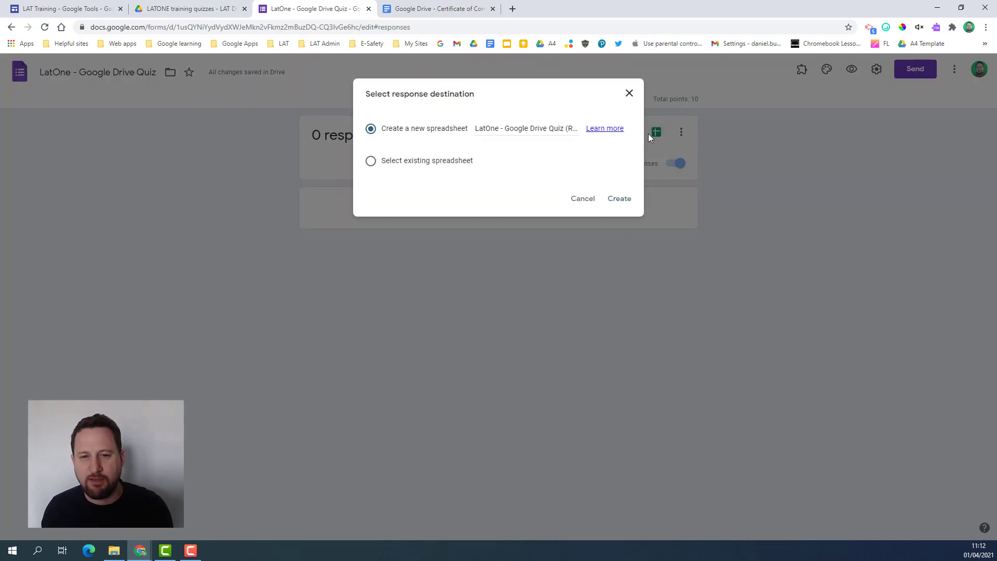
pyautogui.click(625, 202)
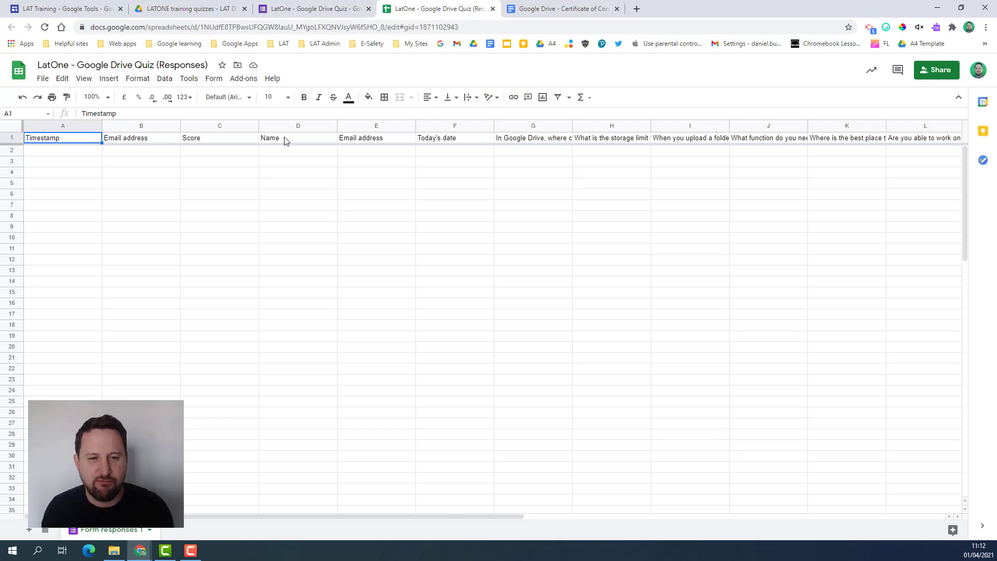
pyautogui.click(285, 139)
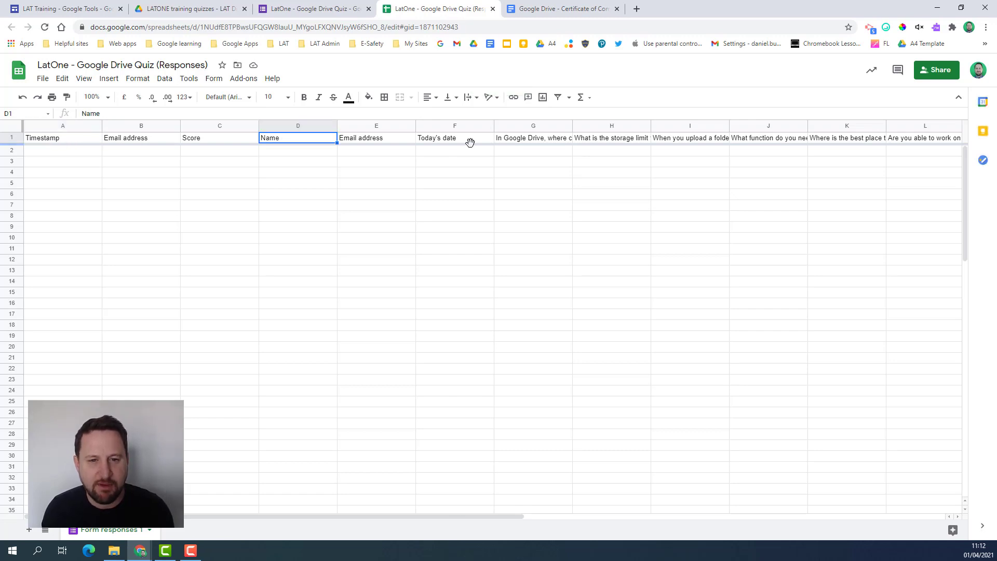
pyautogui.click(462, 139)
pyautogui.click(283, 139)
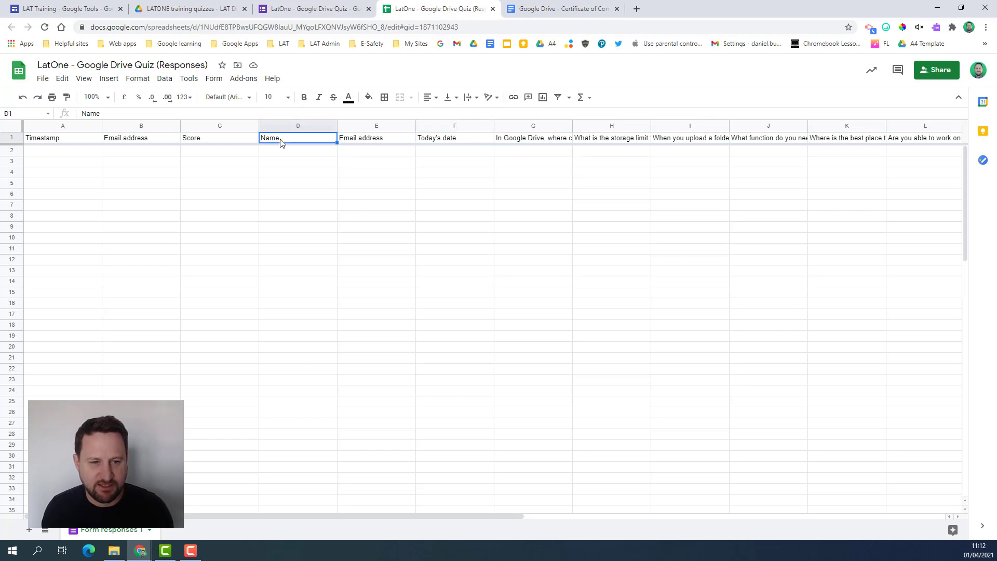
pyautogui.click(539, 10)
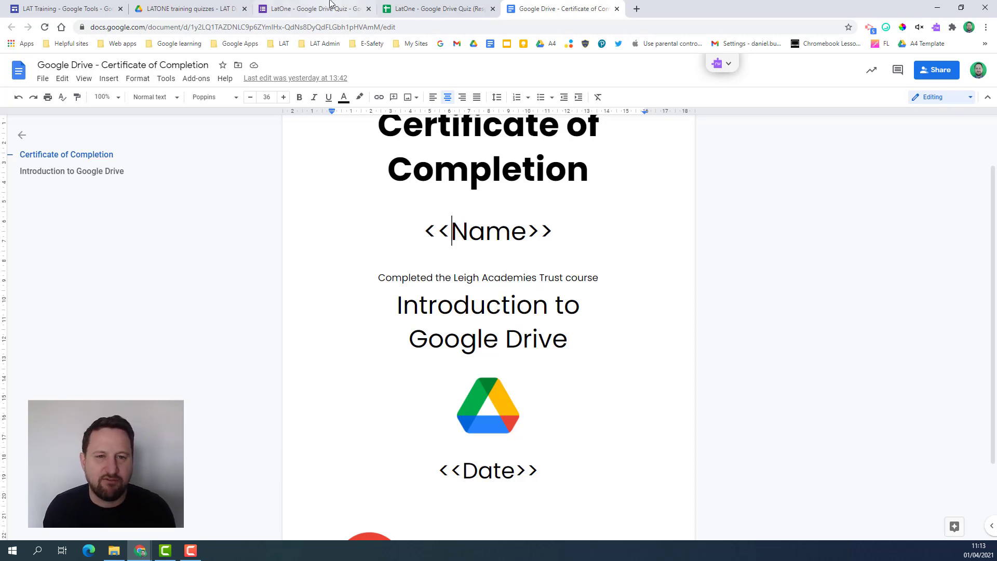
pyautogui.click(415, 9)
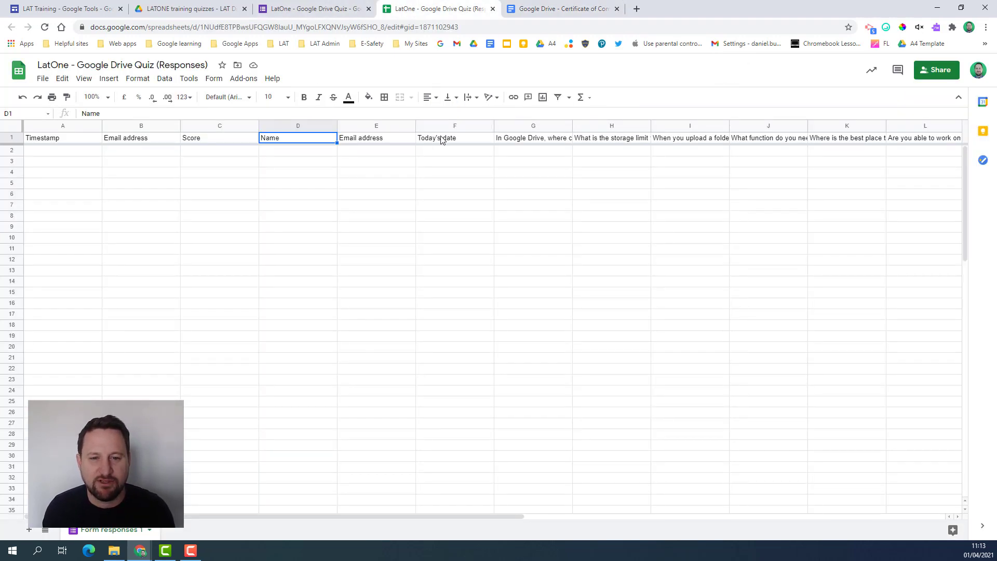
pyautogui.click(442, 139)
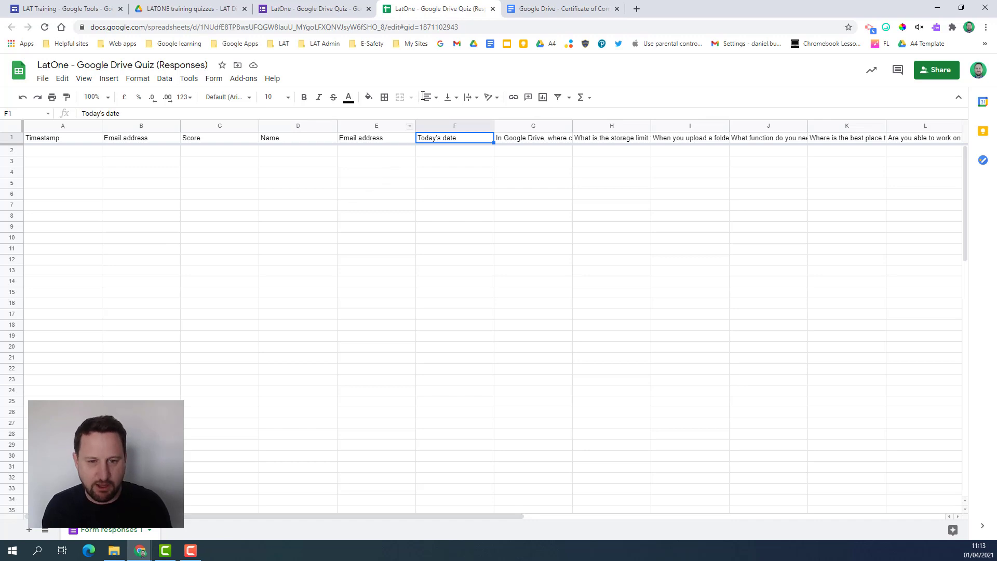
# - Change the certificate's <<Date>> placeholder to <<Today's date>>, then return to the spreadsheet
pyautogui.click(540, 9)
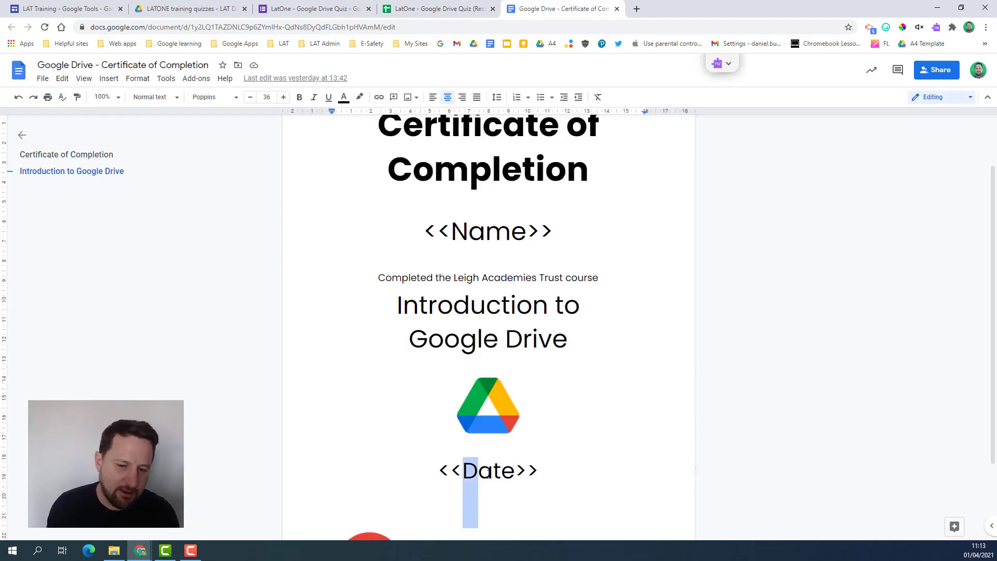
pyautogui.moveTo(491, 470); pyautogui.dragTo(509, 471)
pyautogui.write("Today's date")
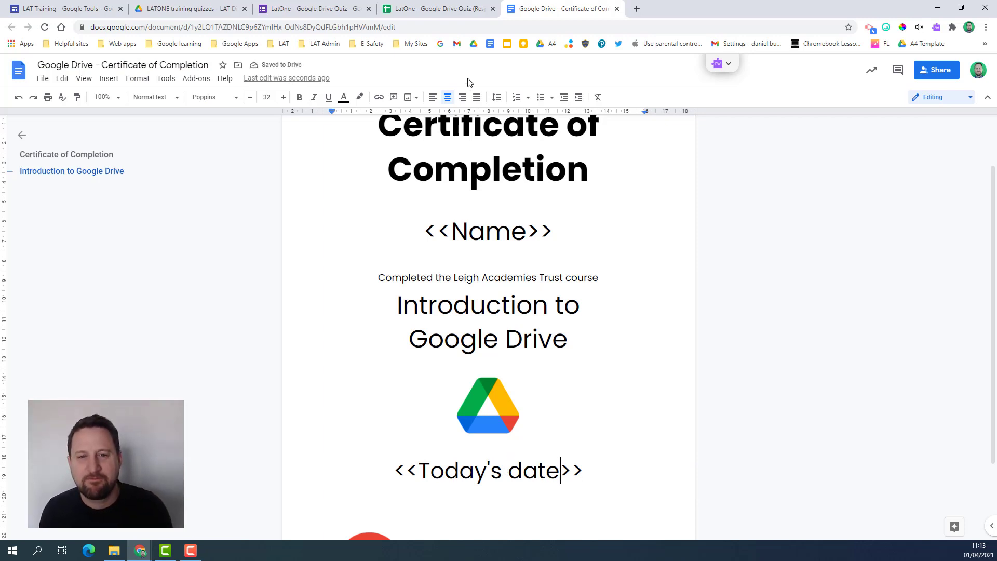
pyautogui.hotkey('ctrl', 'shift', 'Tab')
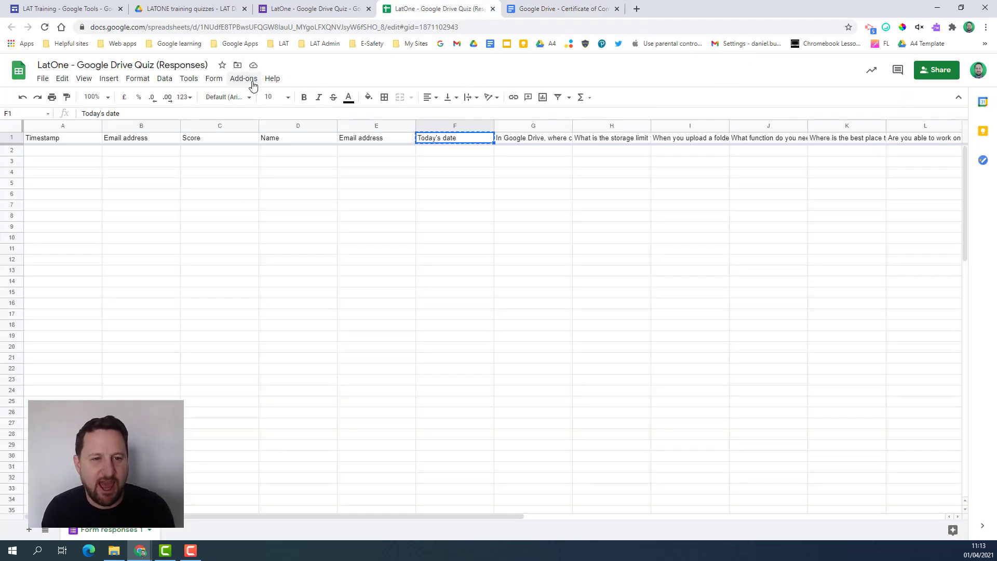
# - Launch the AutoCrat add-on from the Add-ons menu
pyautogui.click(253, 85)
pyautogui.moveTo(261, 126)
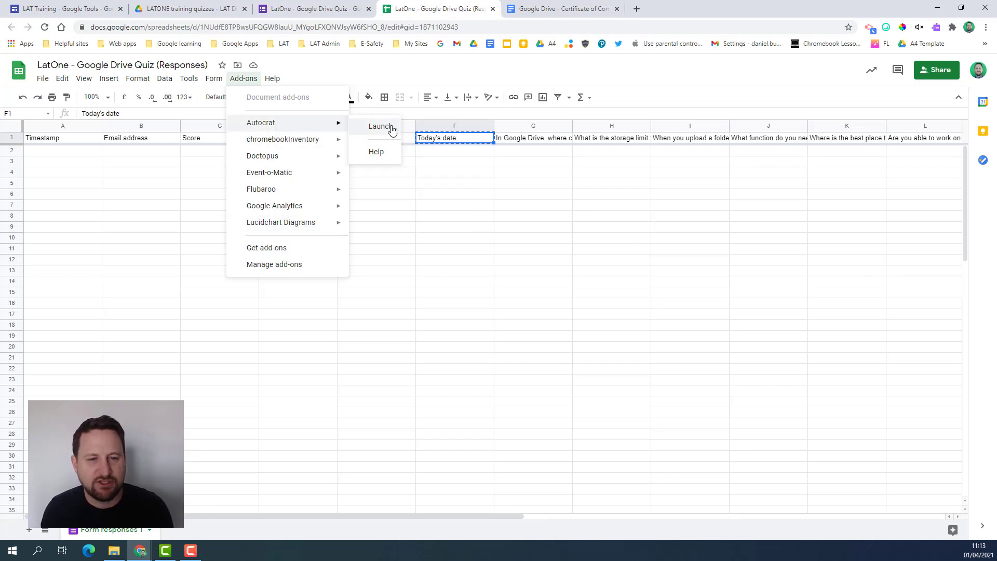
pyautogui.click(373, 129)
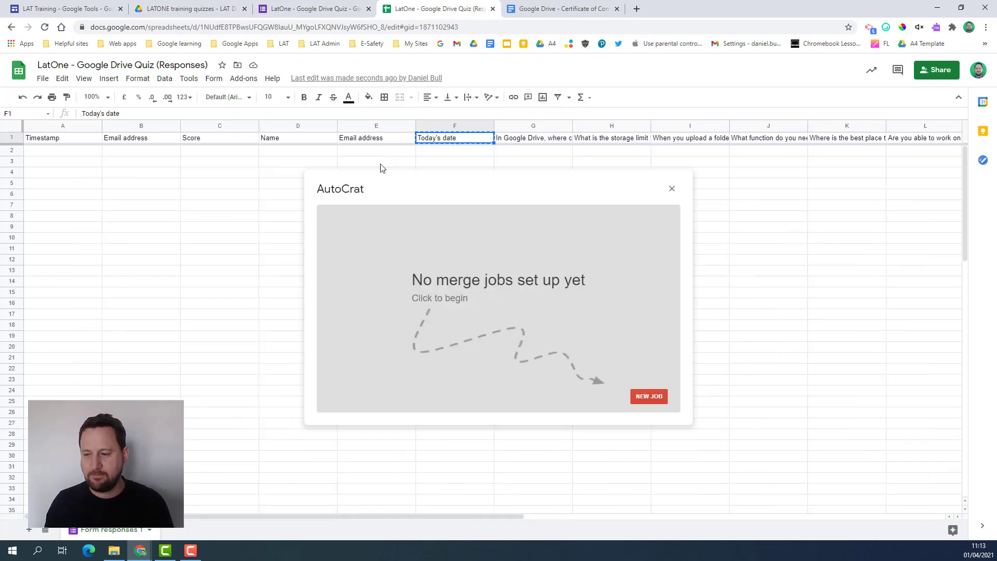
# - Start a new AutoCrat merge job named 'Google Drive Certificate'
pyautogui.click(649, 397)
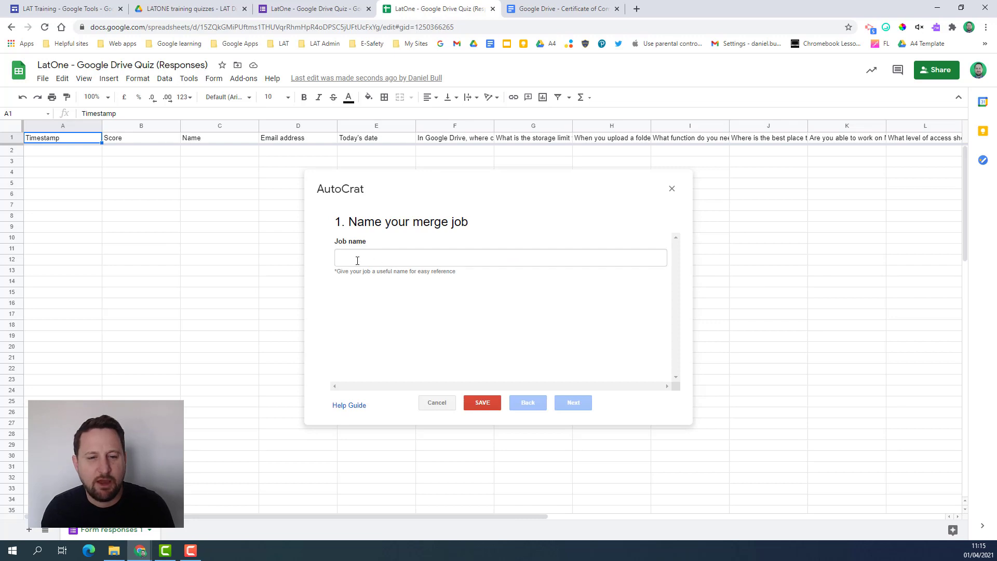
pyautogui.click(417, 263)
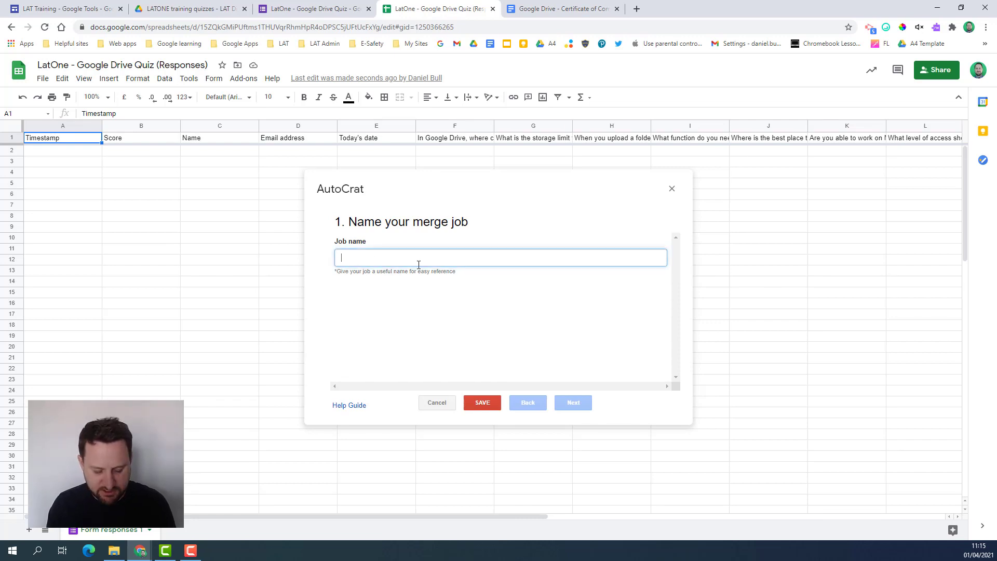
pyautogui.write('Google Drive Certificate')
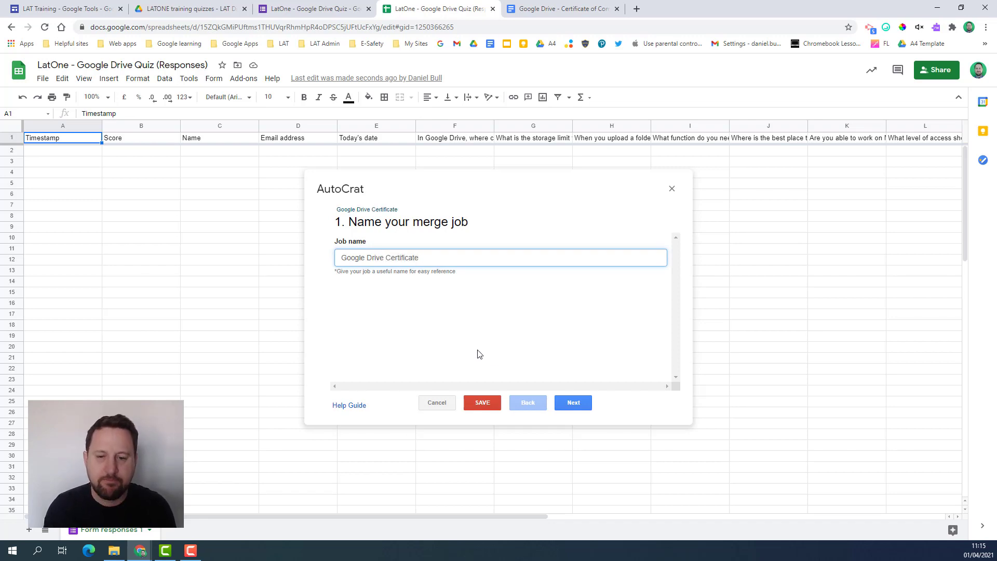
# - Choose the Google Drive - Certificate of Completion document from Drive as the template
pyautogui.click(573, 403)
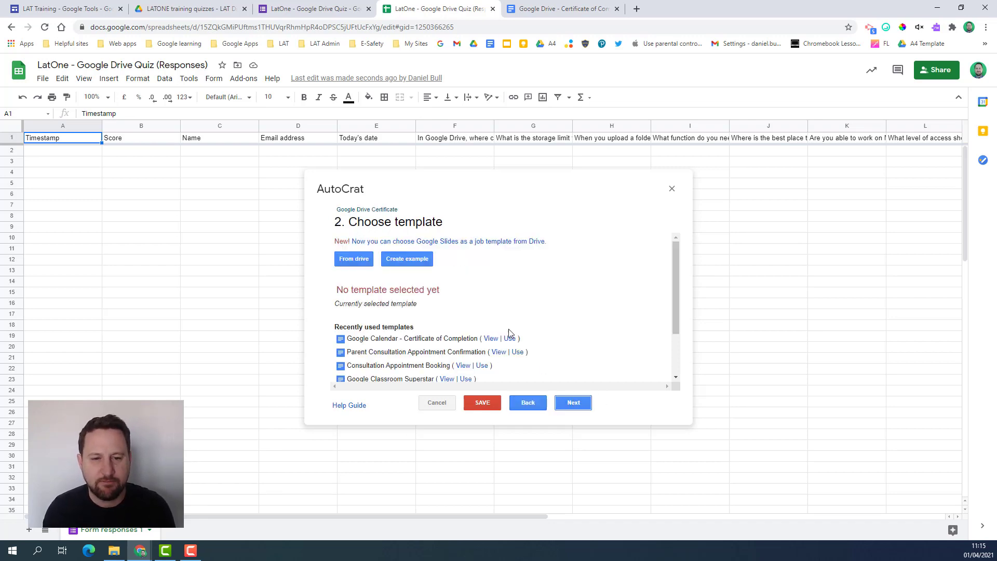
pyautogui.click(353, 260)
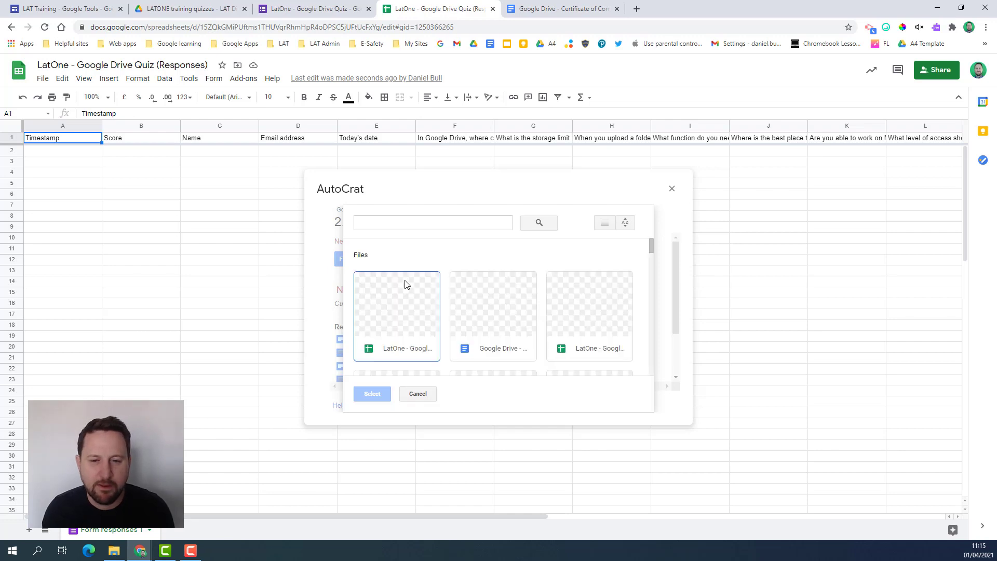
pyautogui.click(495, 311)
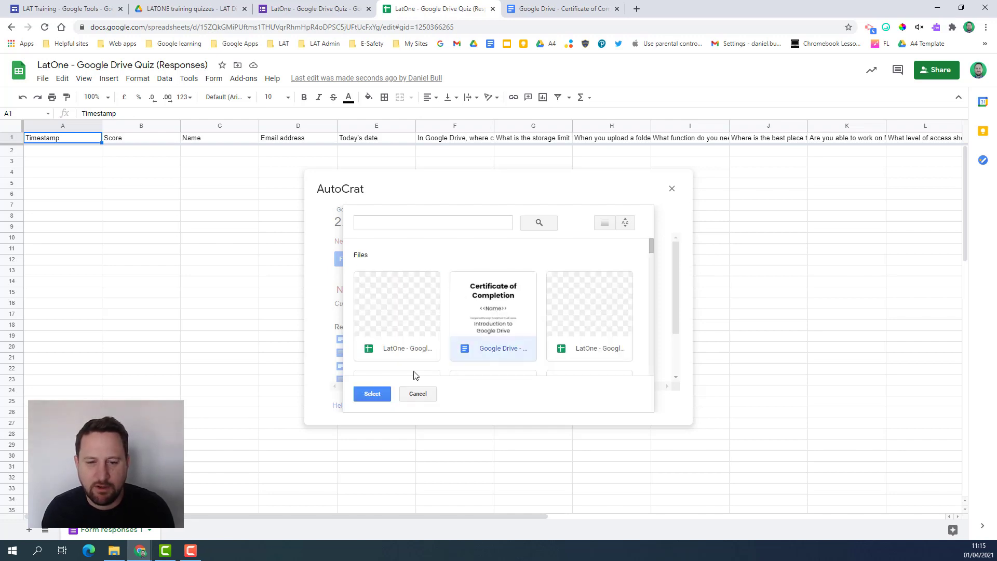
pyautogui.click(371, 393)
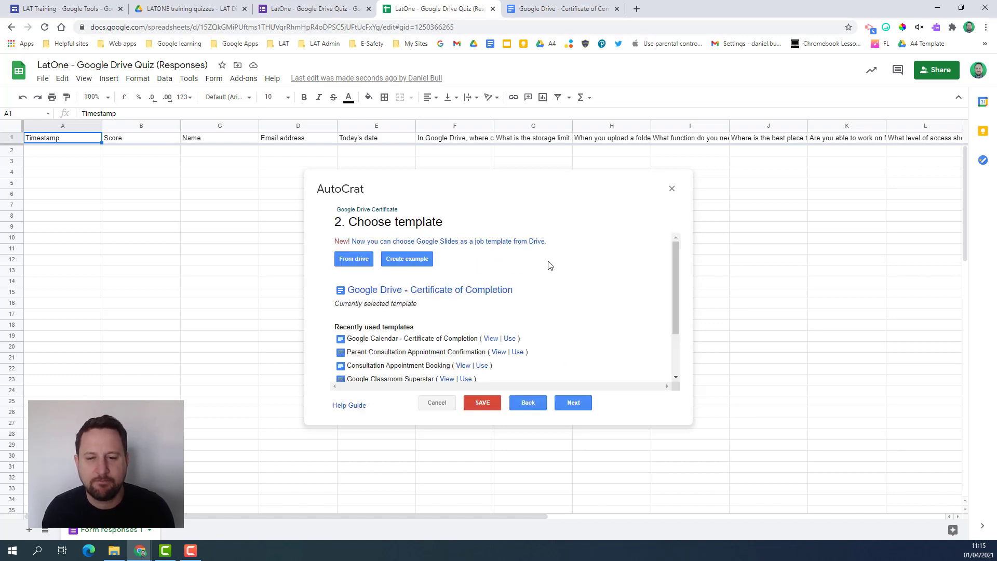
# - Map the <<Name>> template tag to the Name column and continue to file settings
pyautogui.click(573, 403)
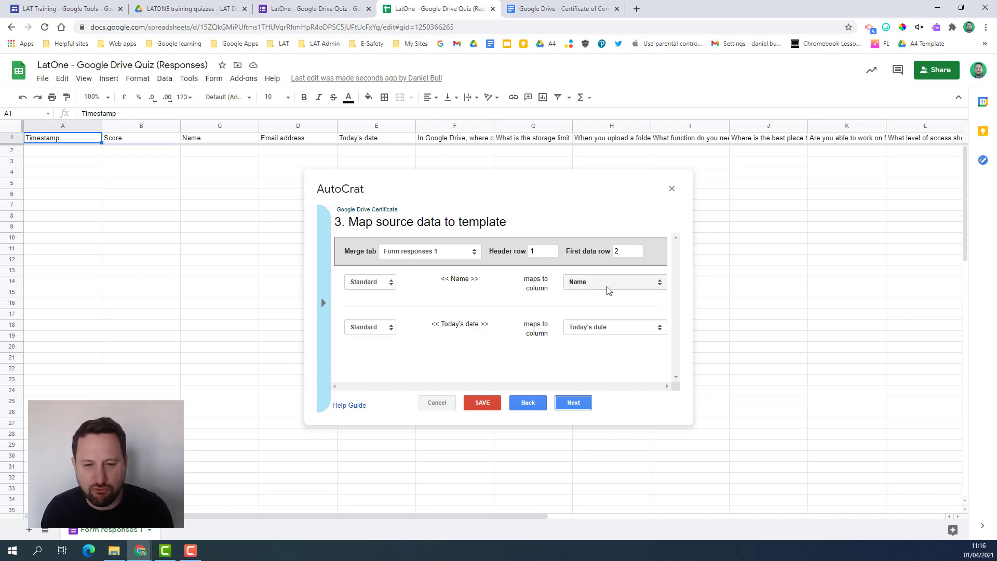
pyautogui.click(591, 286)
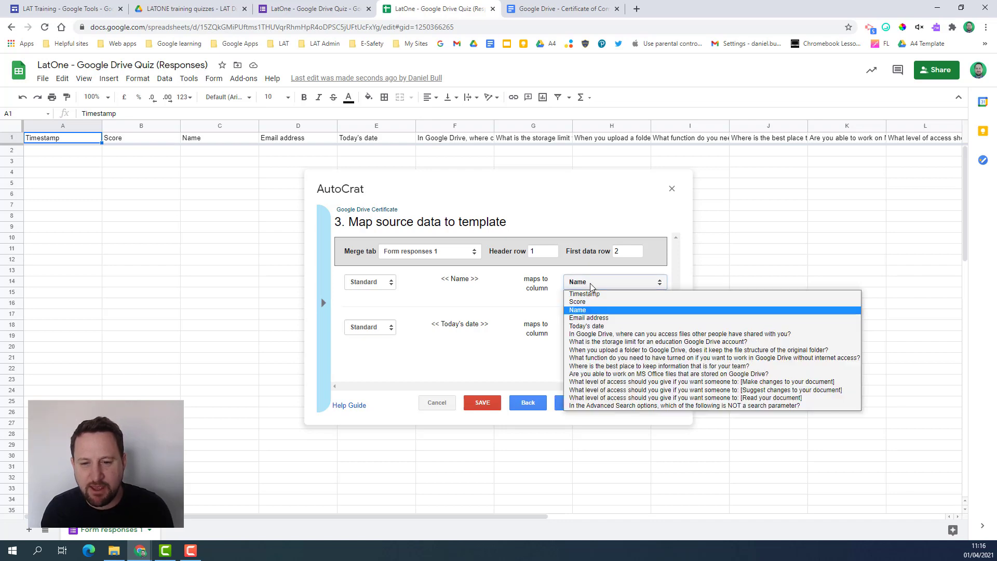
pyautogui.click(584, 310)
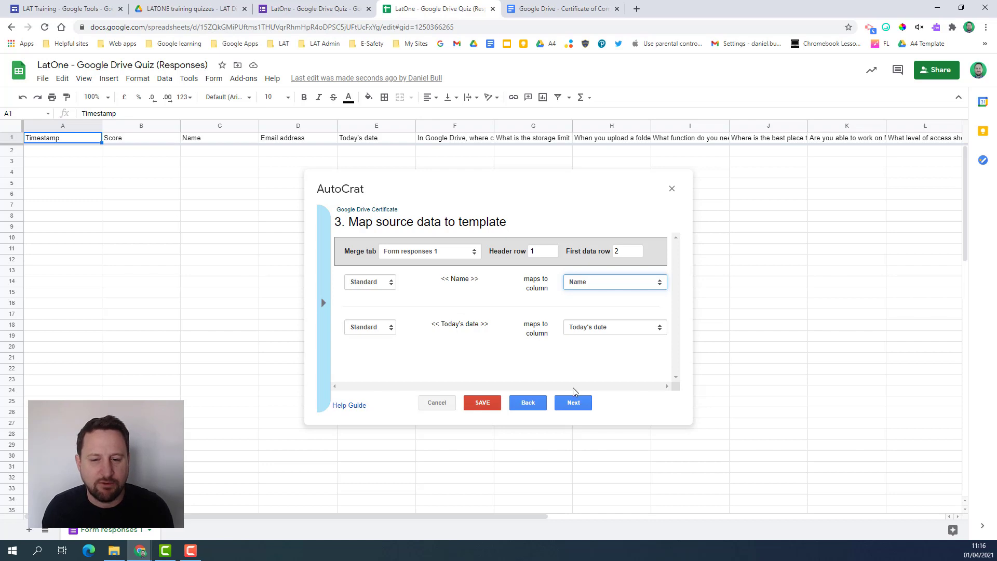
pyautogui.click(573, 405)
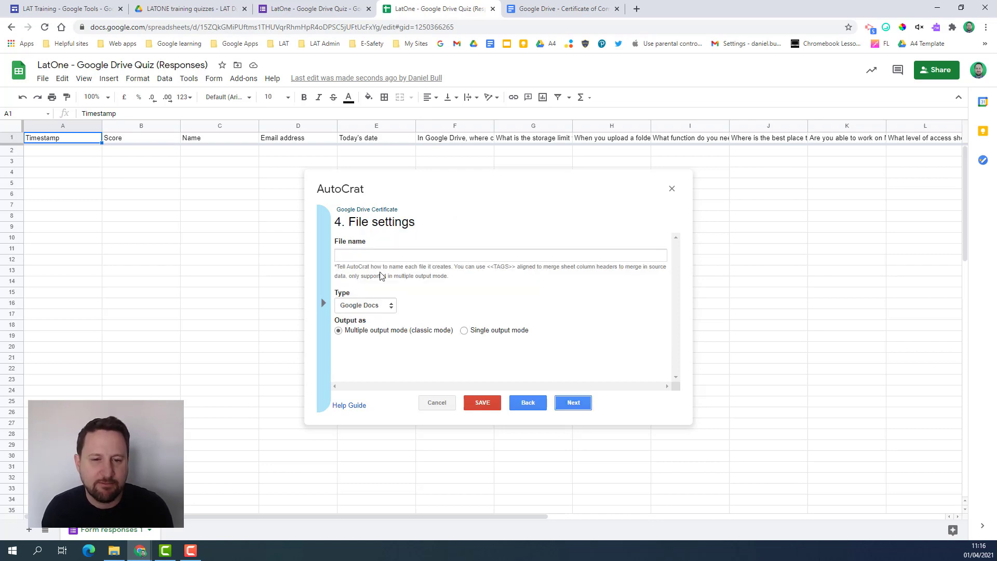
# - Name output files 'Google Drive Certificate - <<Name>>' and set the file type to PDF
pyautogui.click(370, 257)
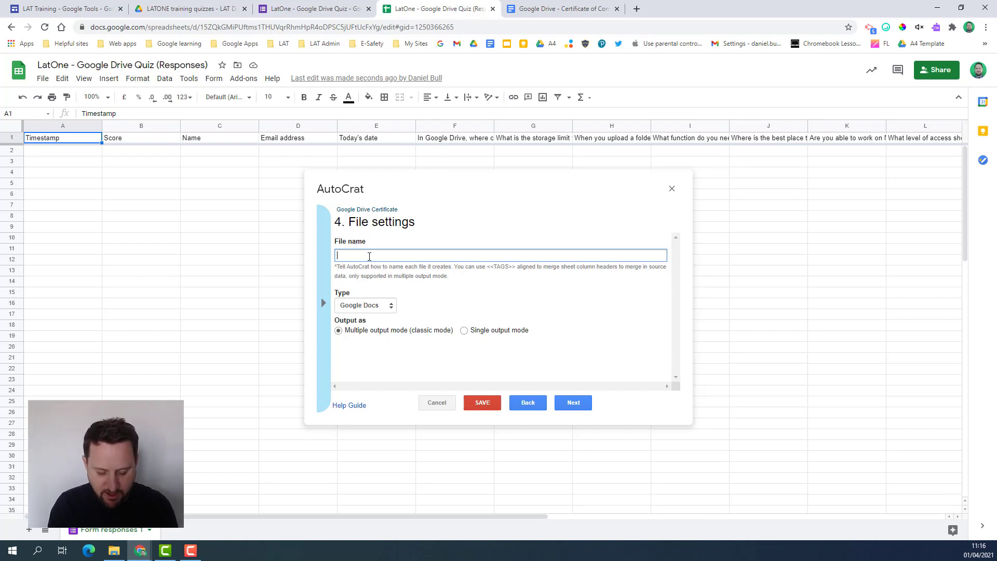
pyautogui.write('Google')
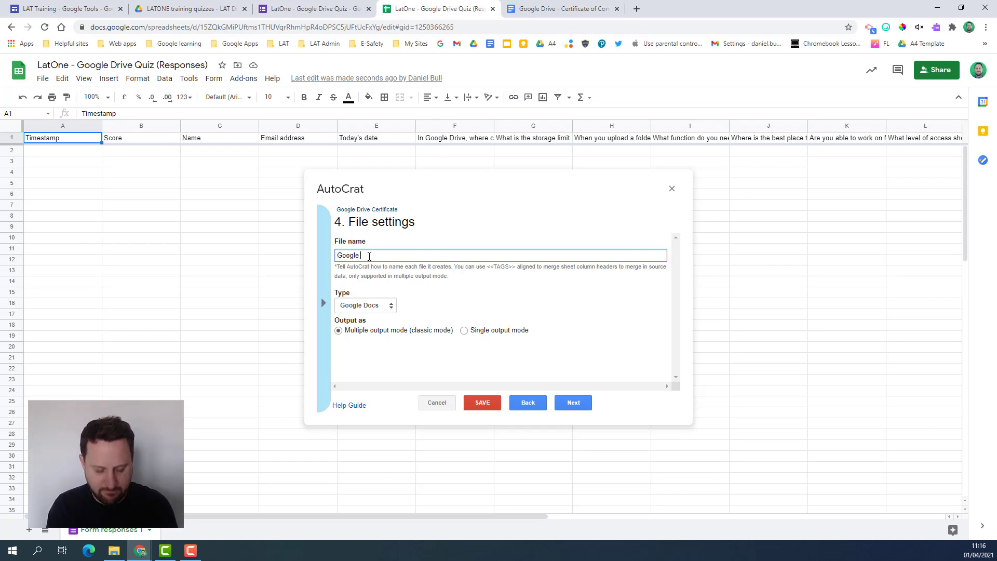
pyautogui.write(' Certificate')
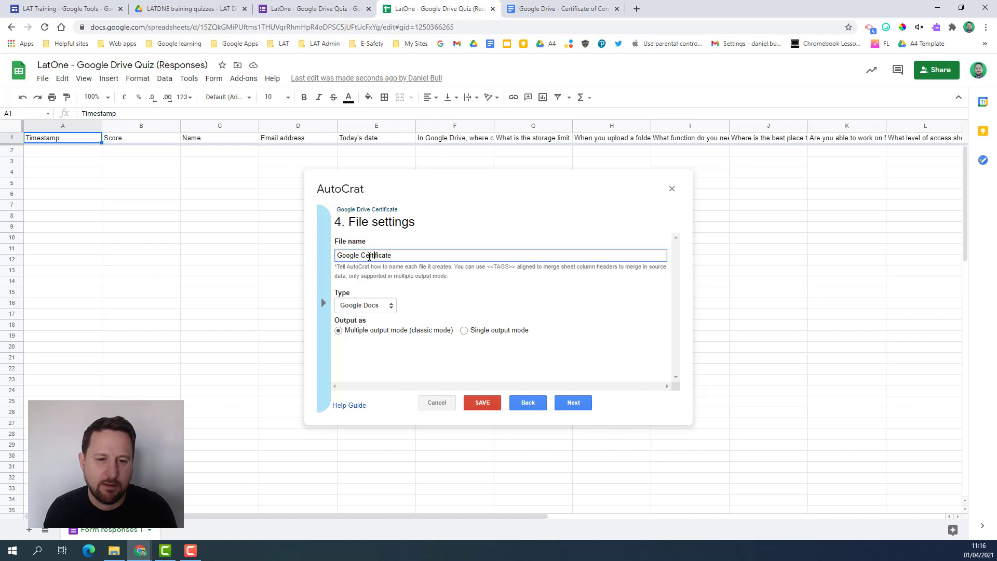
pyautogui.write('Drive')
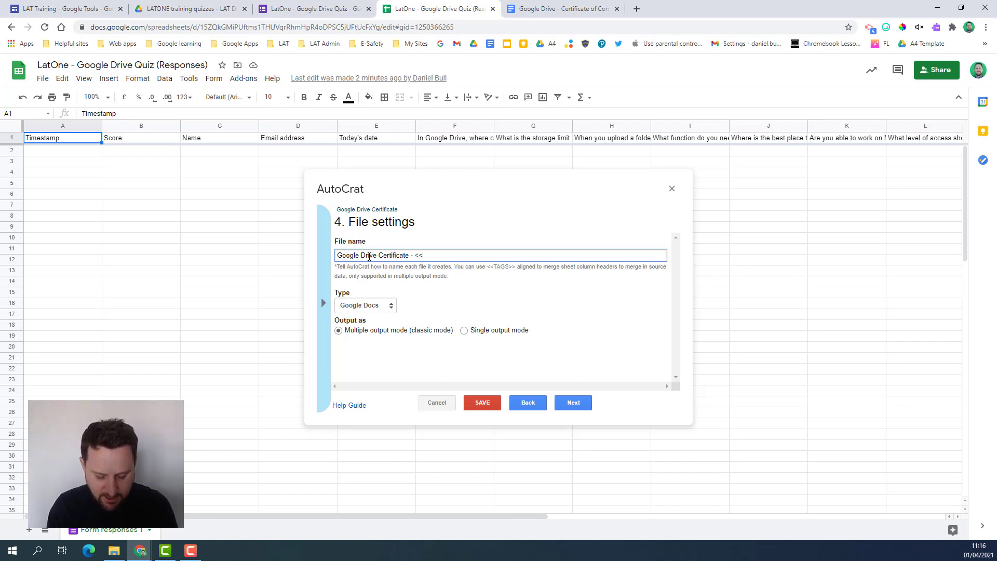
pyautogui.write('- <<Name>>')
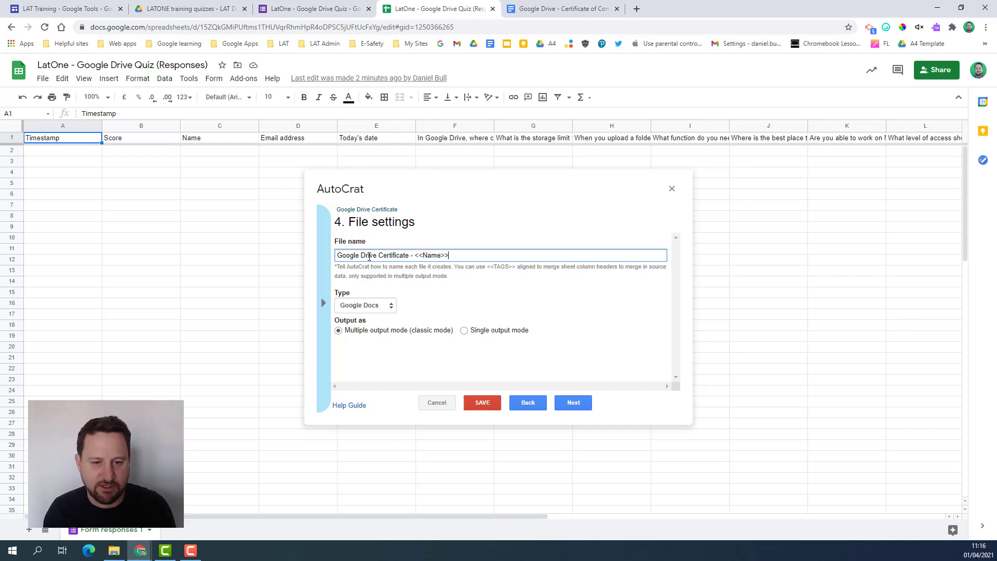
pyautogui.press('Tab')
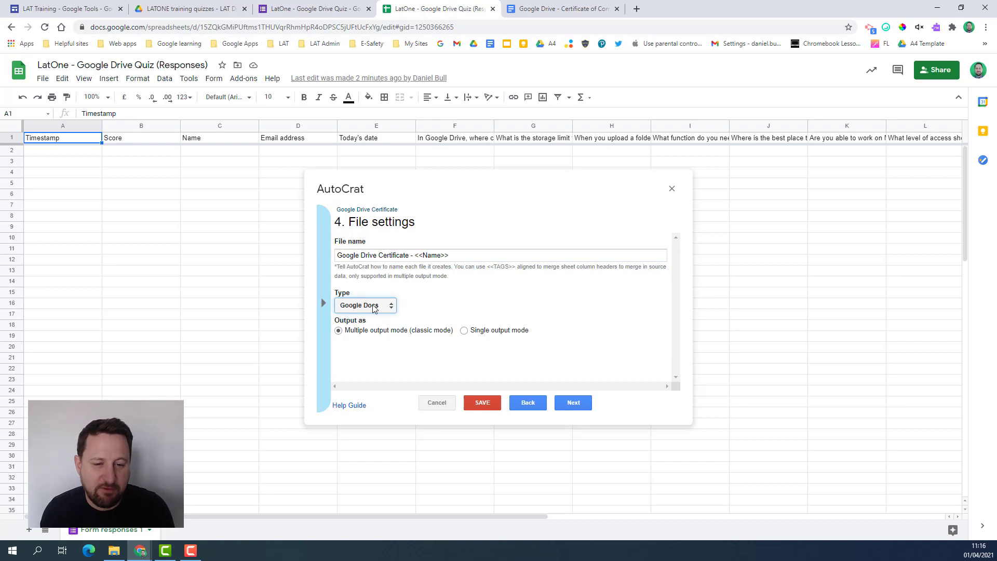
pyautogui.click(373, 307)
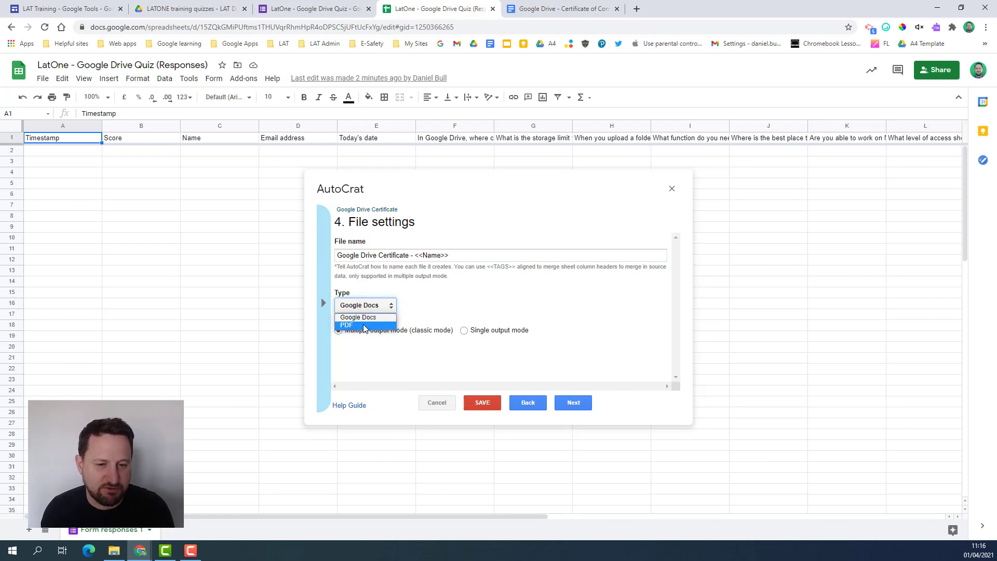
pyautogui.click(364, 326)
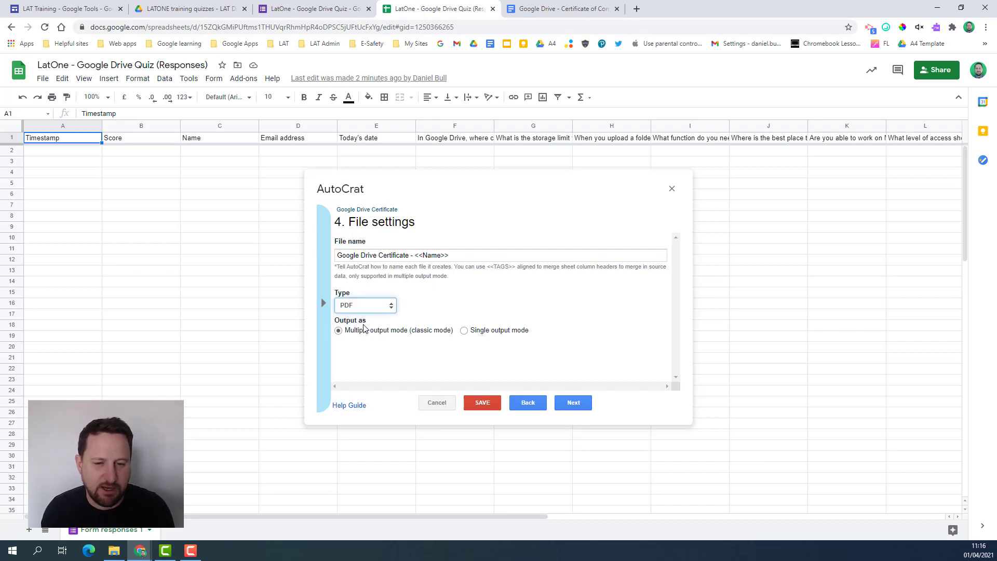
pyautogui.click(573, 404)
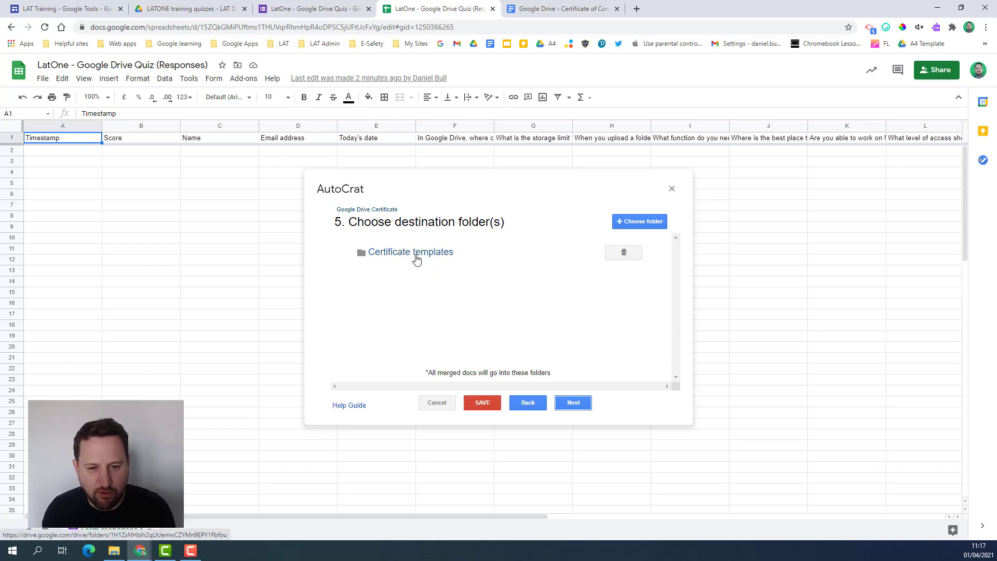
# - Remove Certificate templates as the destination folder and select Merged files instead
pyautogui.click(625, 253)
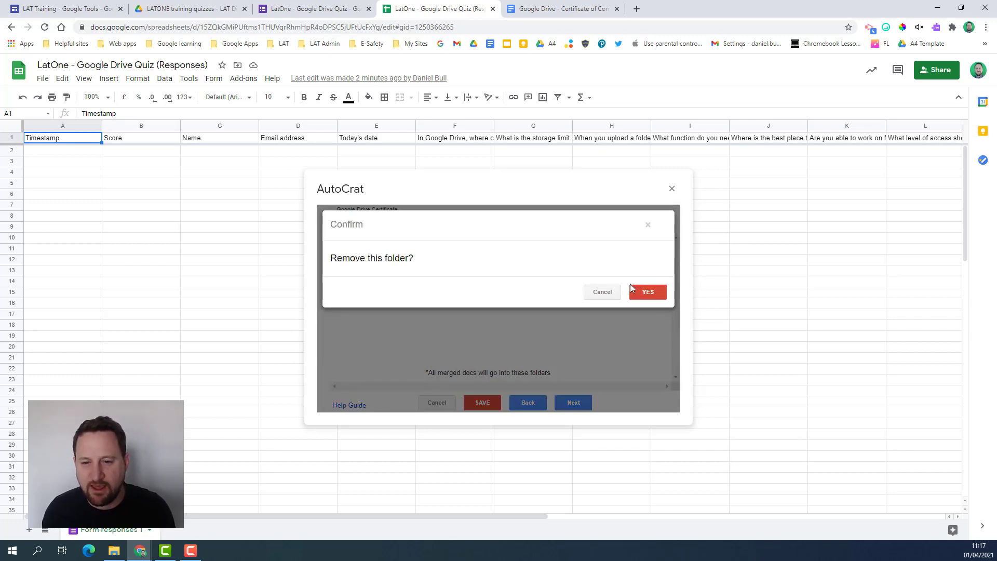
pyautogui.click(646, 293)
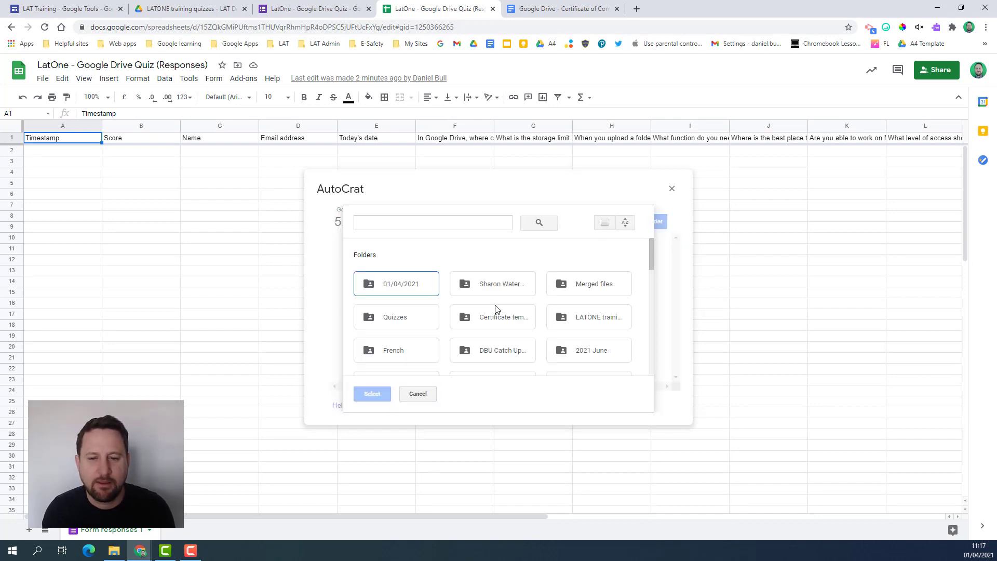
pyautogui.doubleClick(579, 289)
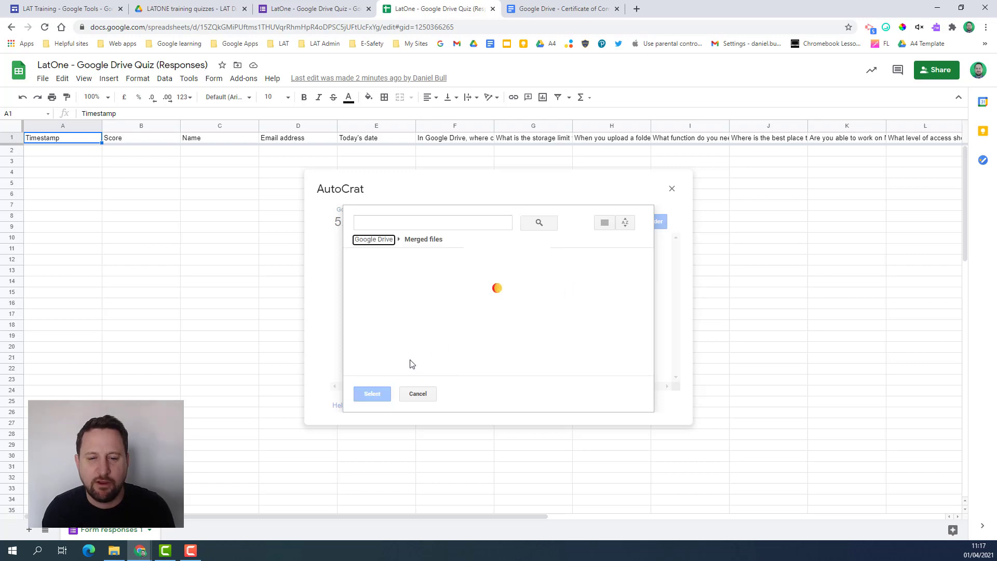
pyautogui.click(418, 395)
pyautogui.click(636, 223)
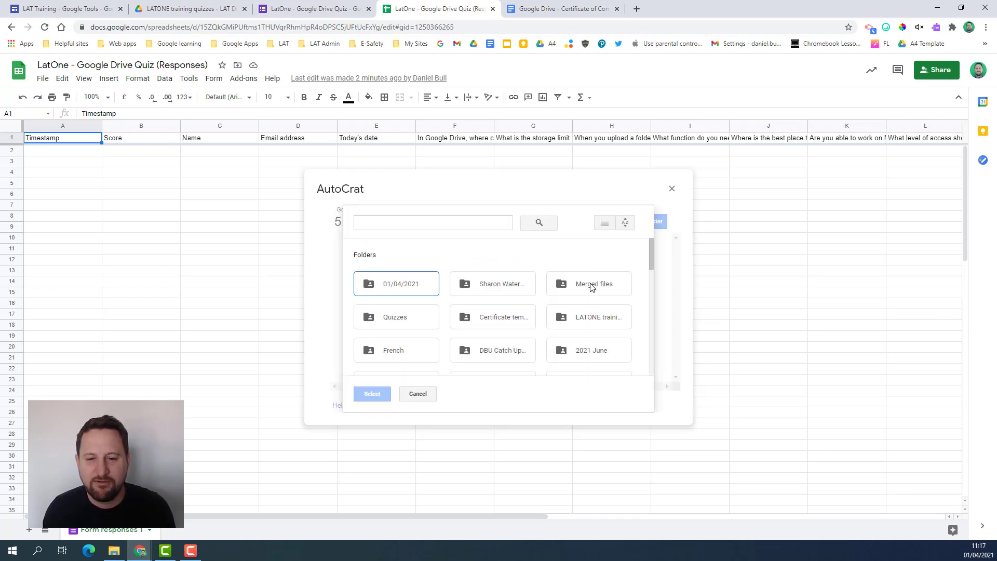
pyautogui.click(590, 283)
pyautogui.click(371, 395)
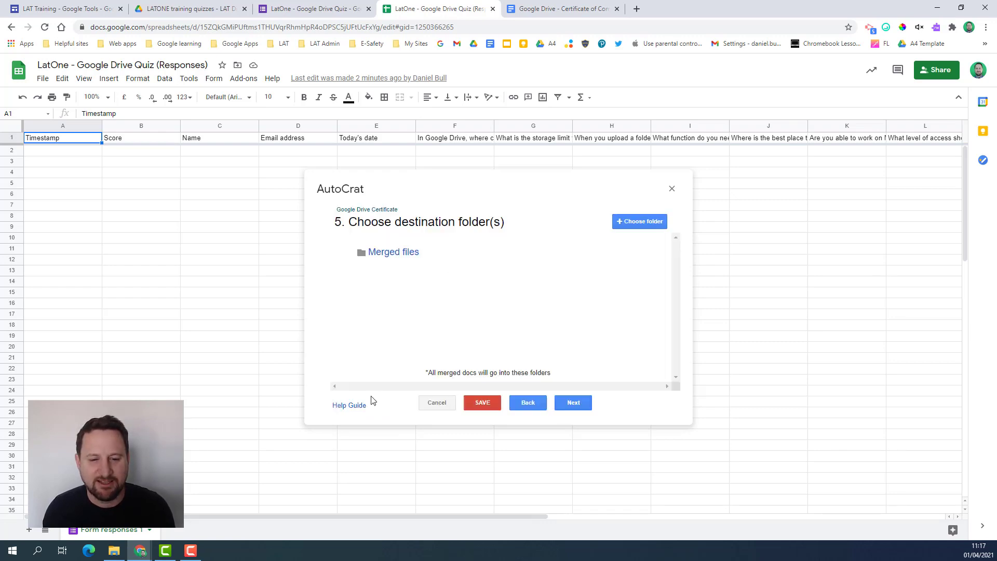
# - Skip the dynamic folder step and add a condition where Score equals 10 / 10, replacing NOT NULL
pyautogui.click(572, 400)
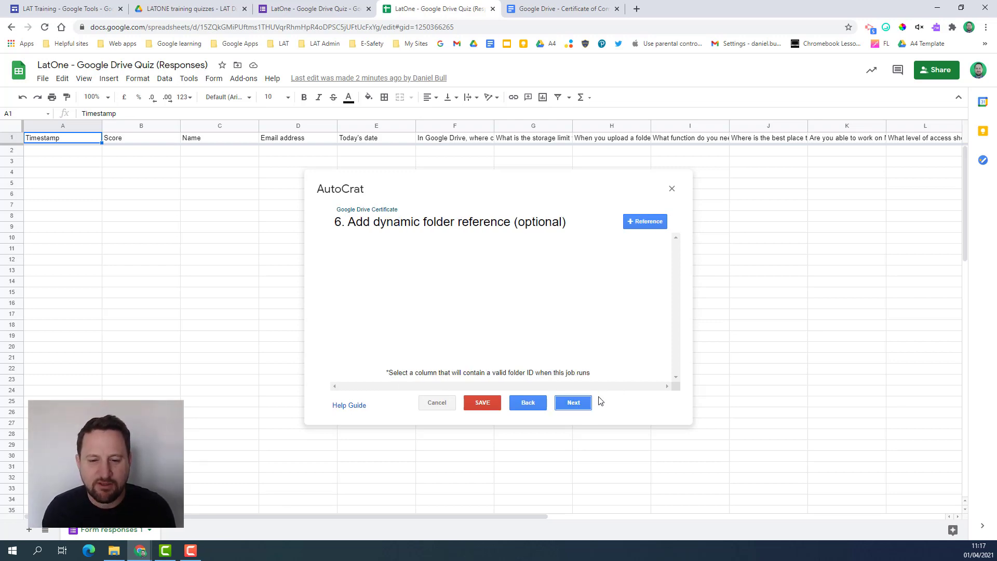
pyautogui.click(577, 402)
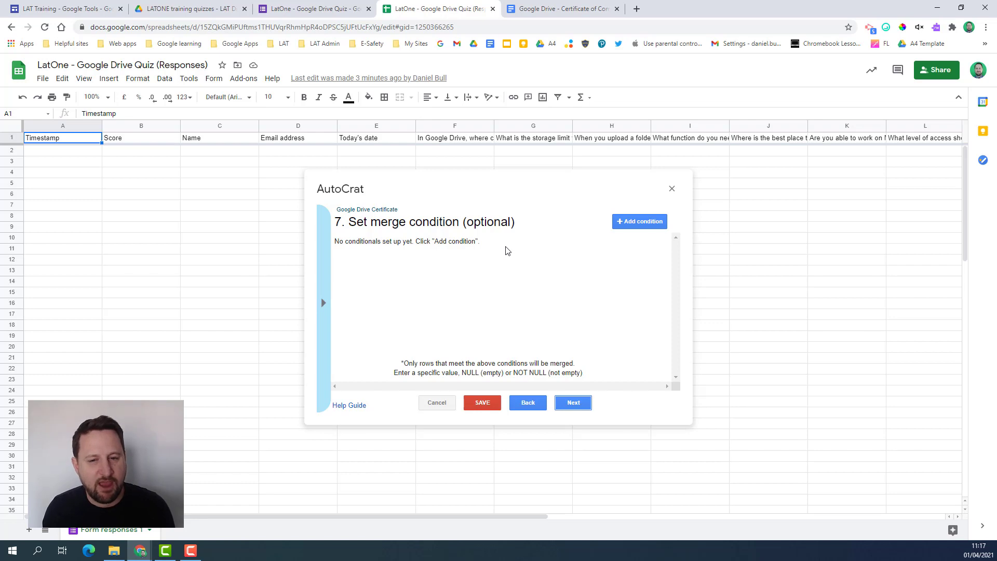
pyautogui.click(646, 224)
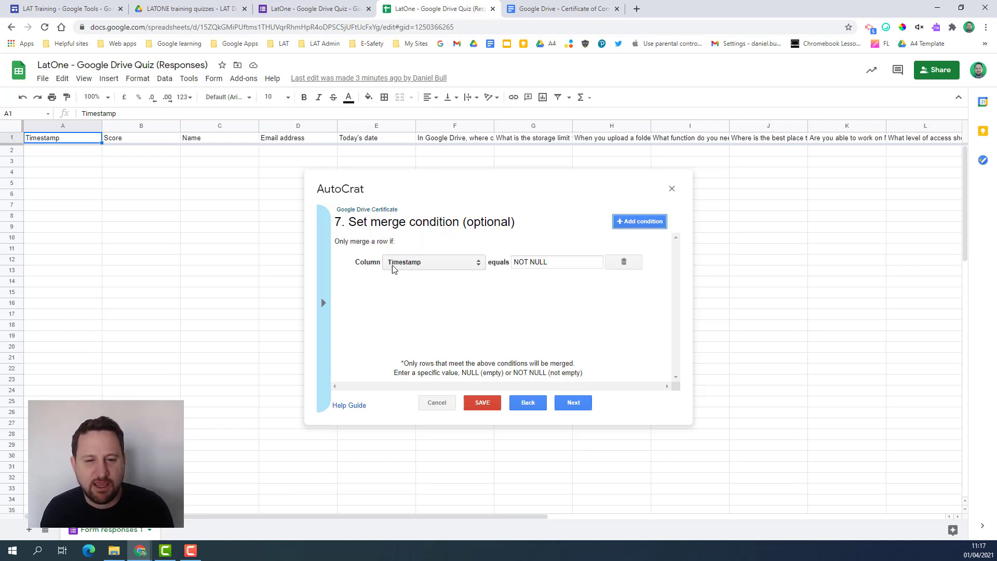
pyautogui.click(410, 266)
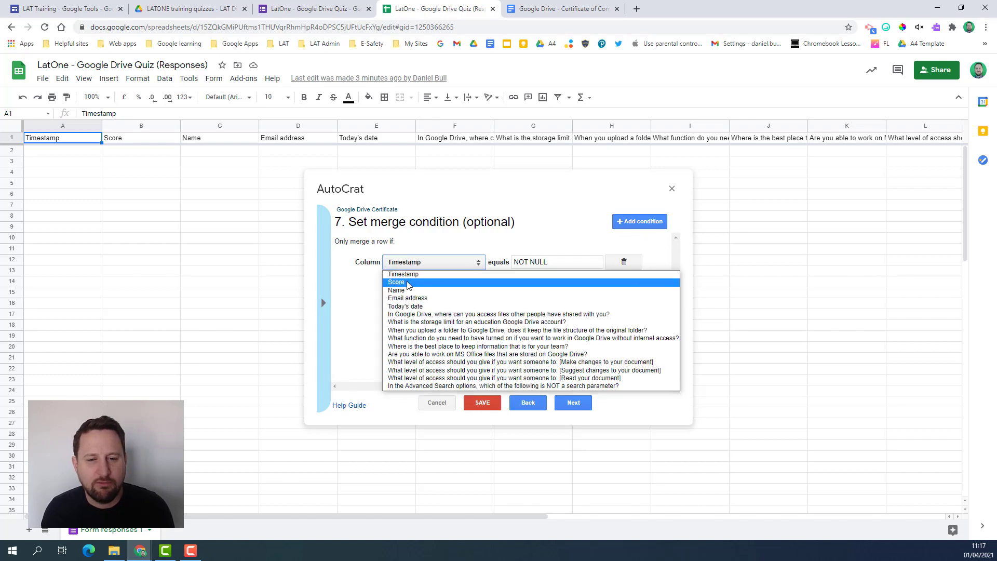
pyautogui.click(410, 282)
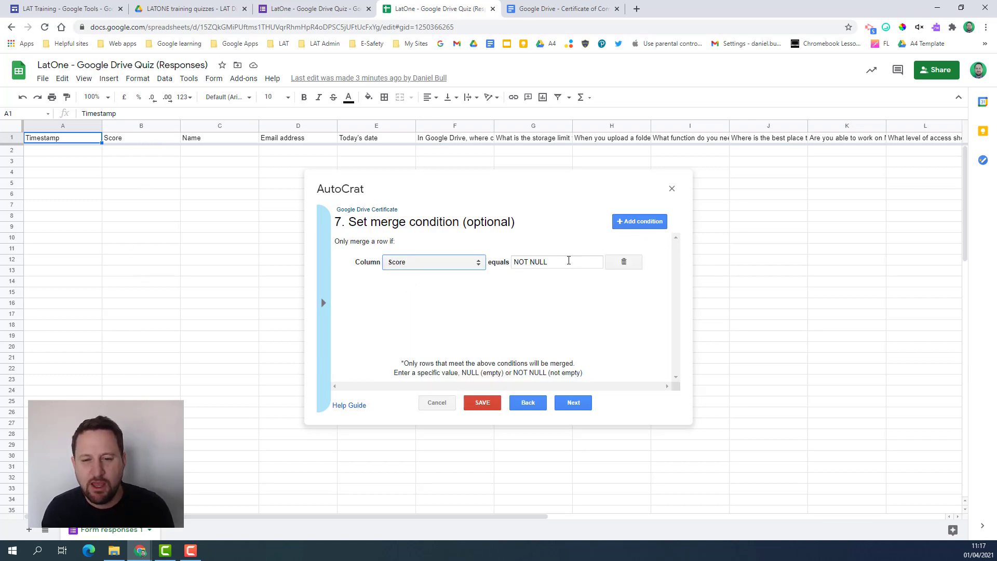
pyautogui.moveTo(570, 261); pyautogui.dragTo(481, 262)
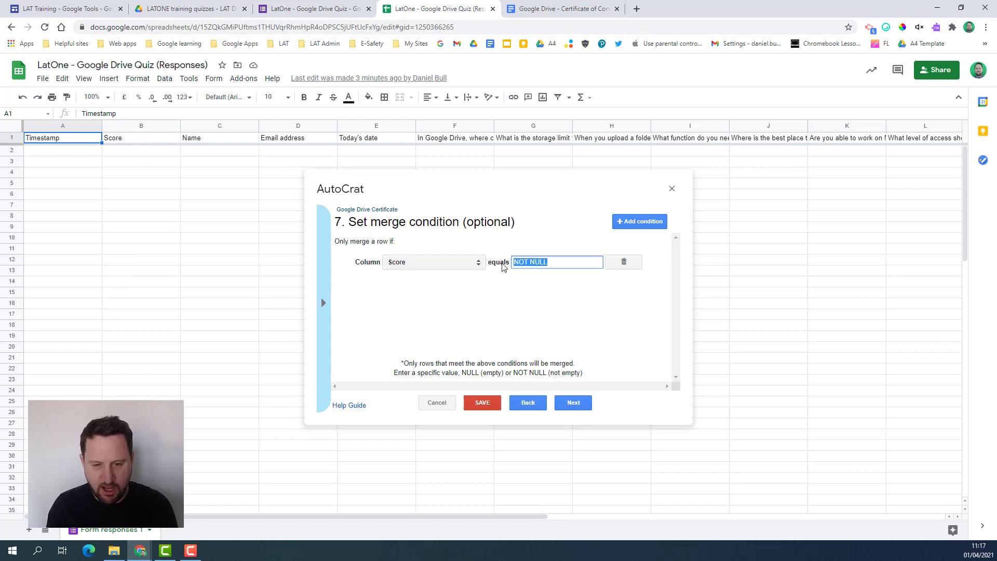
pyautogui.write('10 / 10')
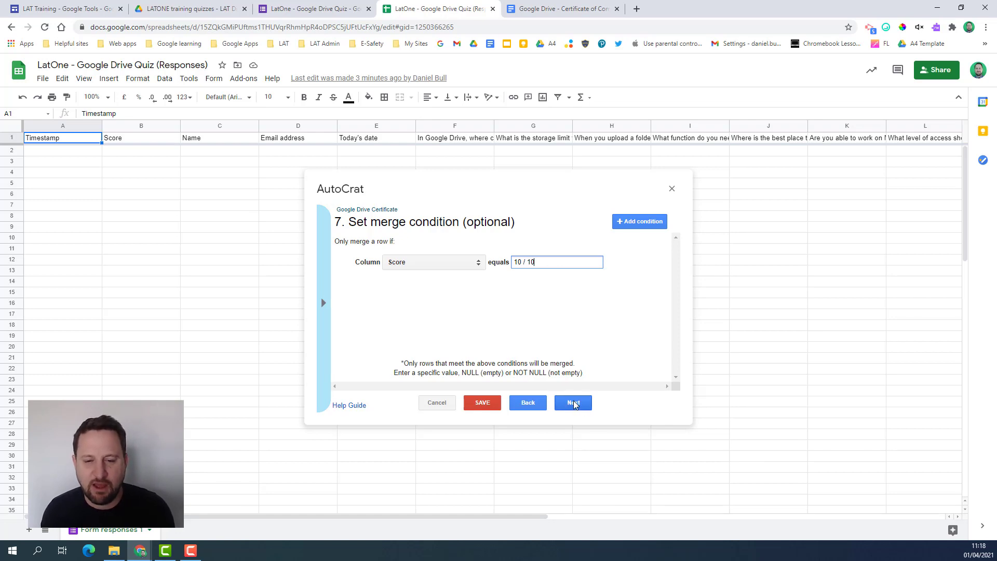
# - Turn on sharing of the generated certificates and scroll down to the email fields
pyautogui.click(573, 404)
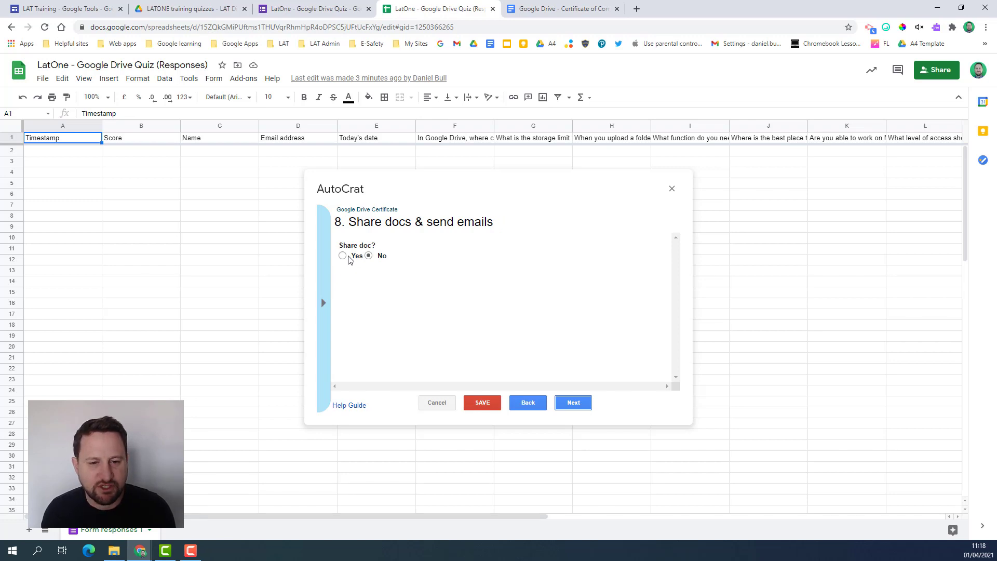
pyautogui.click(344, 256)
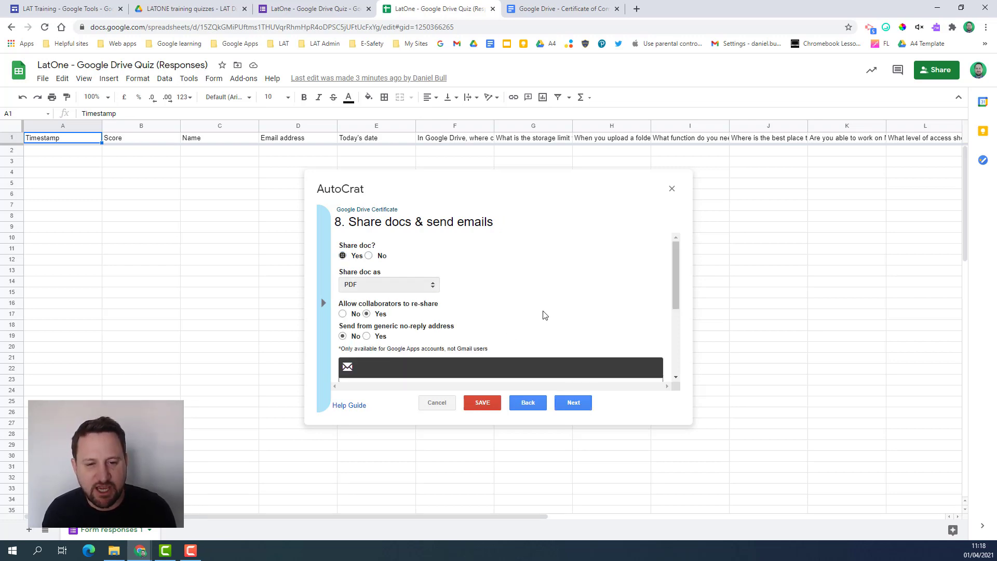
pyautogui.scroll(-1, 518, 298)
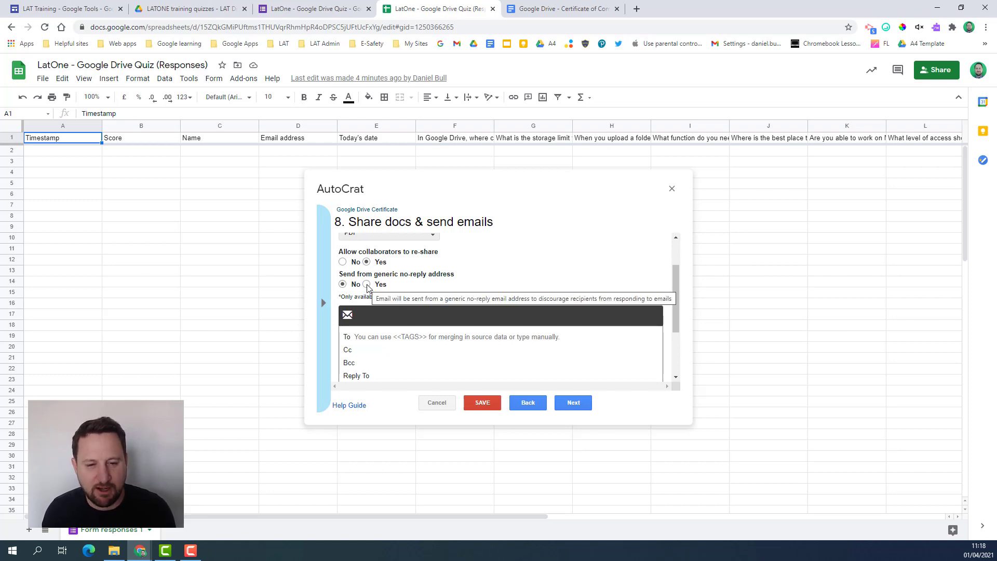
pyautogui.scroll(-2, 482, 286)
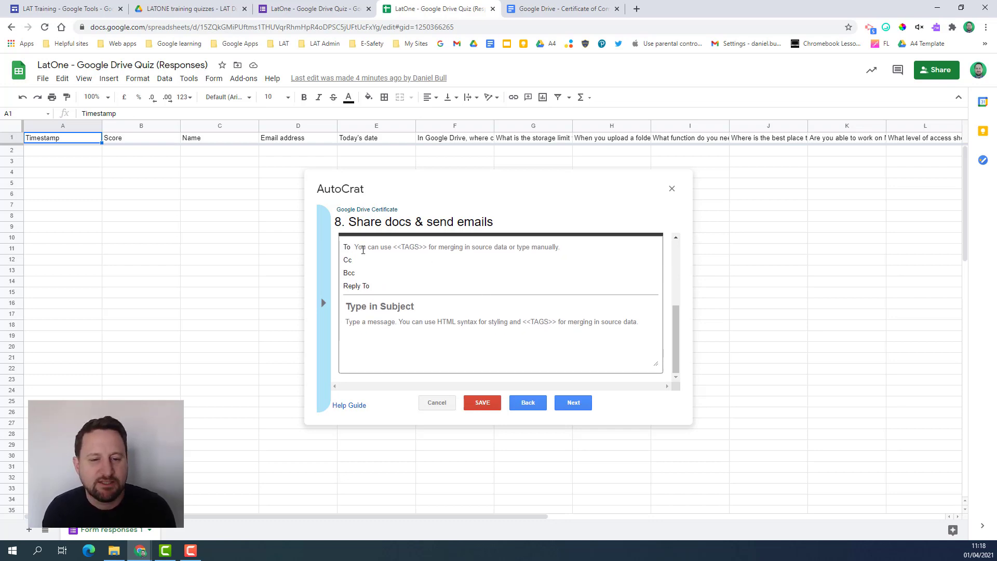
# - Address the email to the <<Email address>> tag, copying the header from cell D1
pyautogui.click(366, 248)
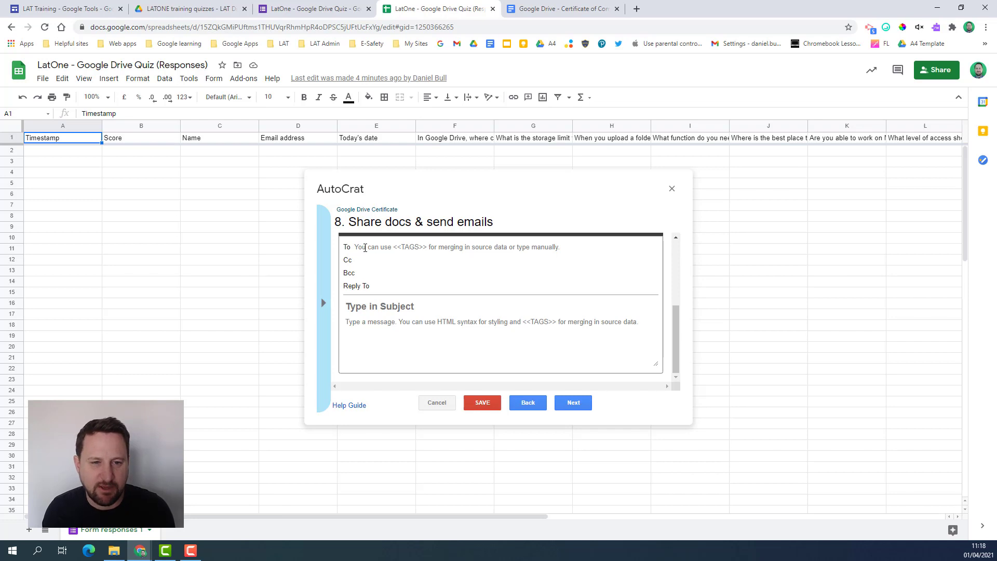
pyautogui.click(365, 248)
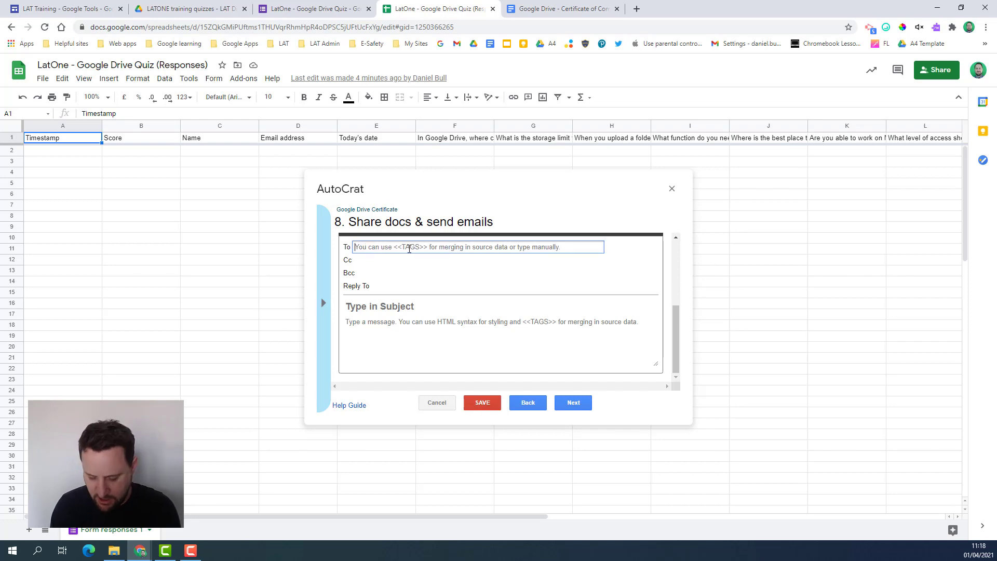
pyautogui.write('<<')
pyautogui.click(308, 141)
pyautogui.hotkey('ctrl', 'c')
pyautogui.click(472, 253)
pyautogui.hotkey('ctrl', 'v')
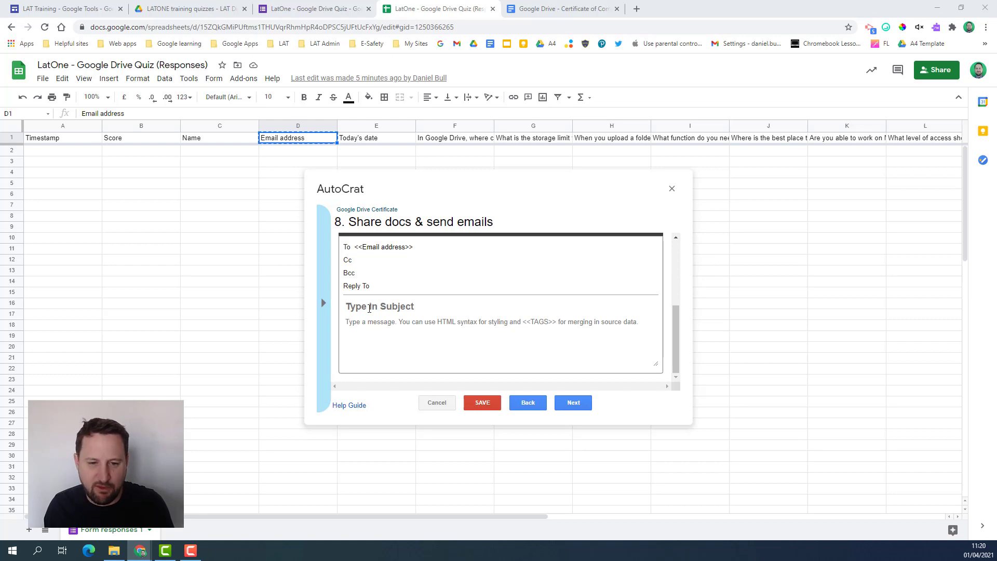
# - Paste the prepared subject and change Calendar to Drive, giving 'Certificate - Google Drive'
pyautogui.click(394, 306)
pyautogui.hotkey('ctrl', 'v')
pyautogui.doubleClick(452, 307)
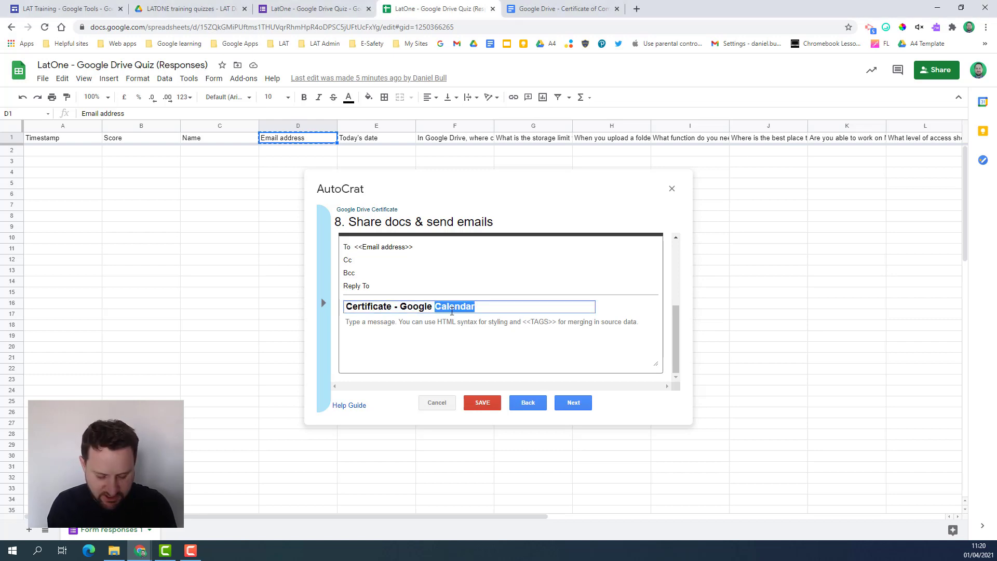
pyautogui.write('Drive')
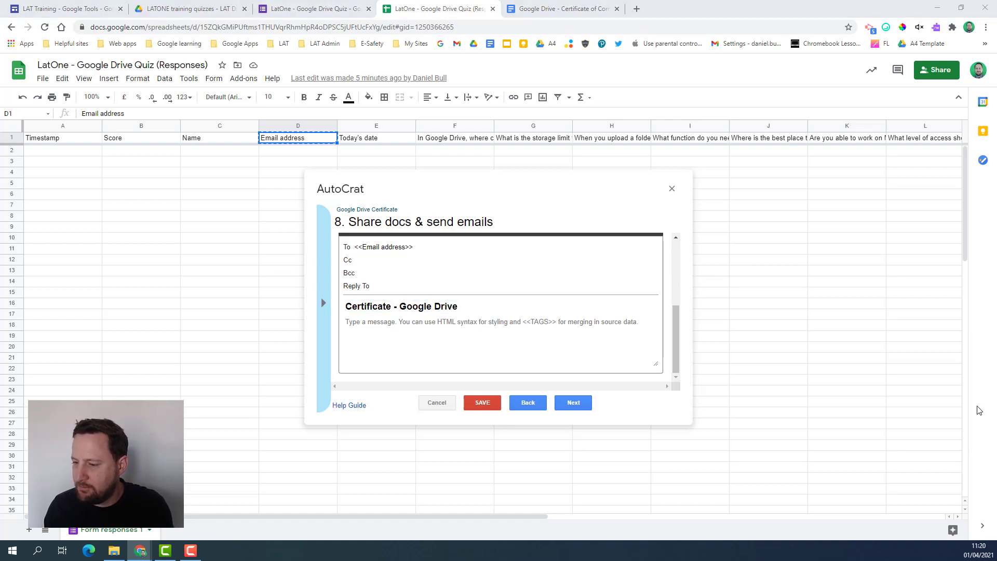
# - Paste the <<Name>> congratulations message and change Calendar to Drive in it
pyautogui.click(445, 346)
pyautogui.hotkey('ctrl', 'v')
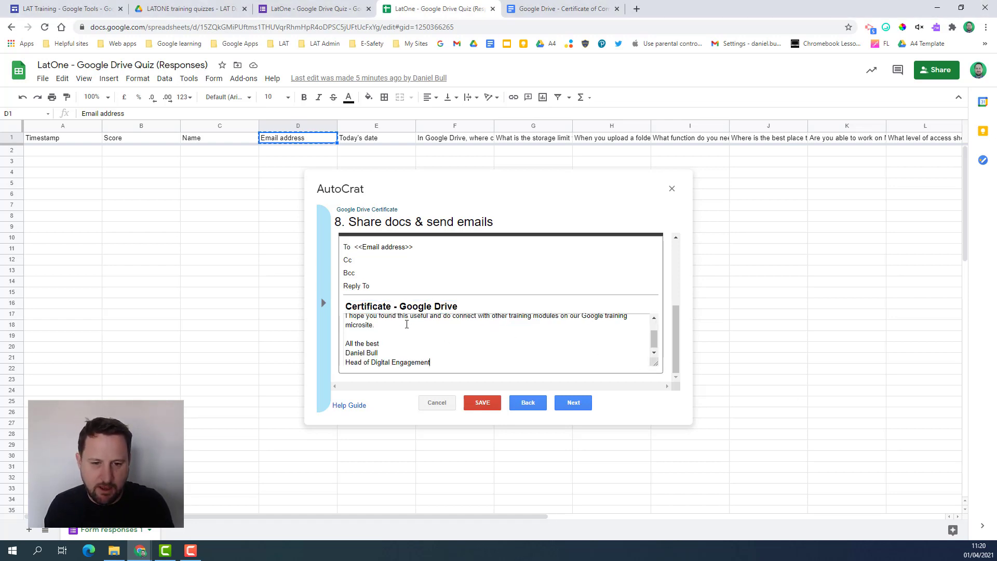
pyautogui.scroll(1, 485, 326)
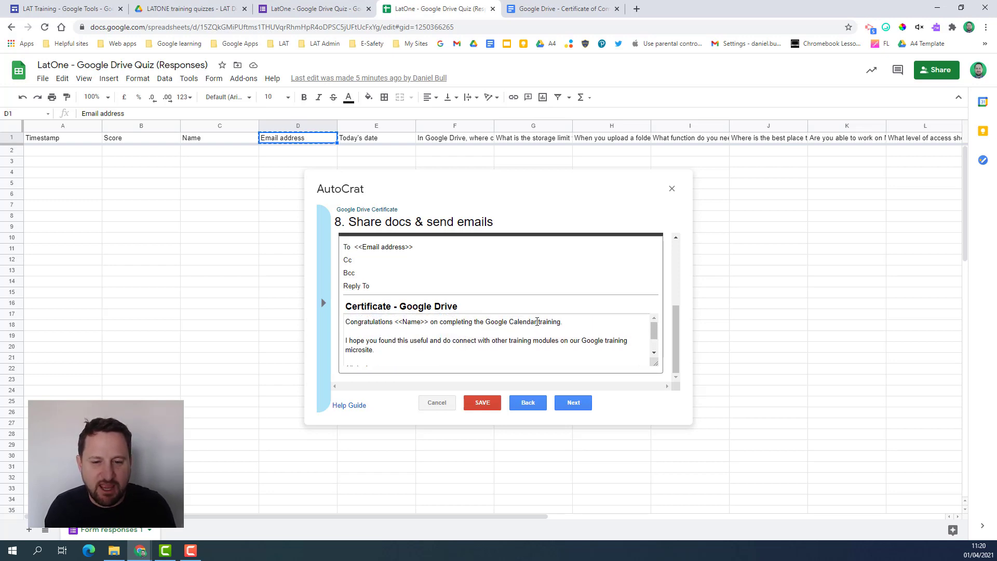
pyautogui.doubleClick(523, 322)
pyautogui.write('Drive')
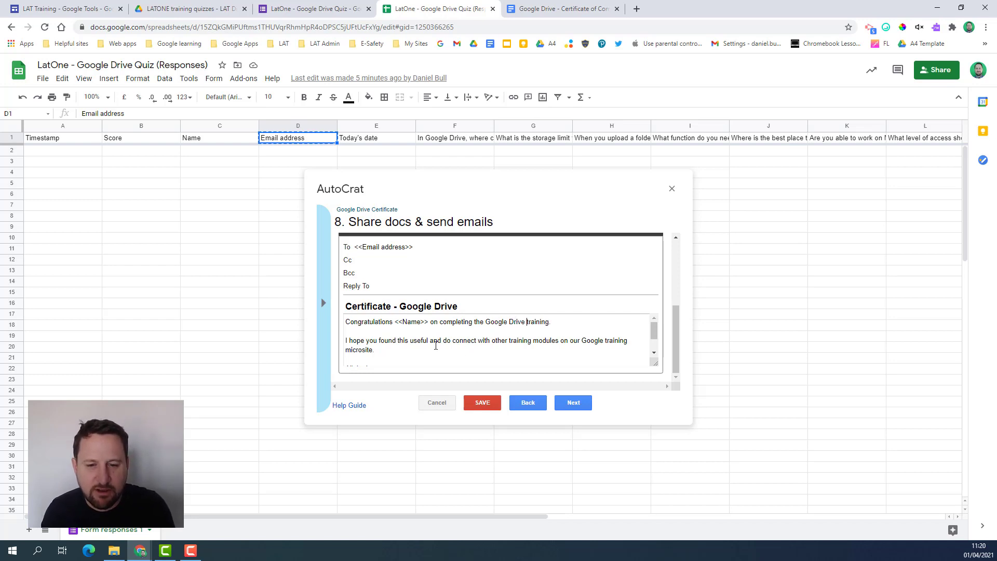
pyautogui.scroll(-1, 415, 343)
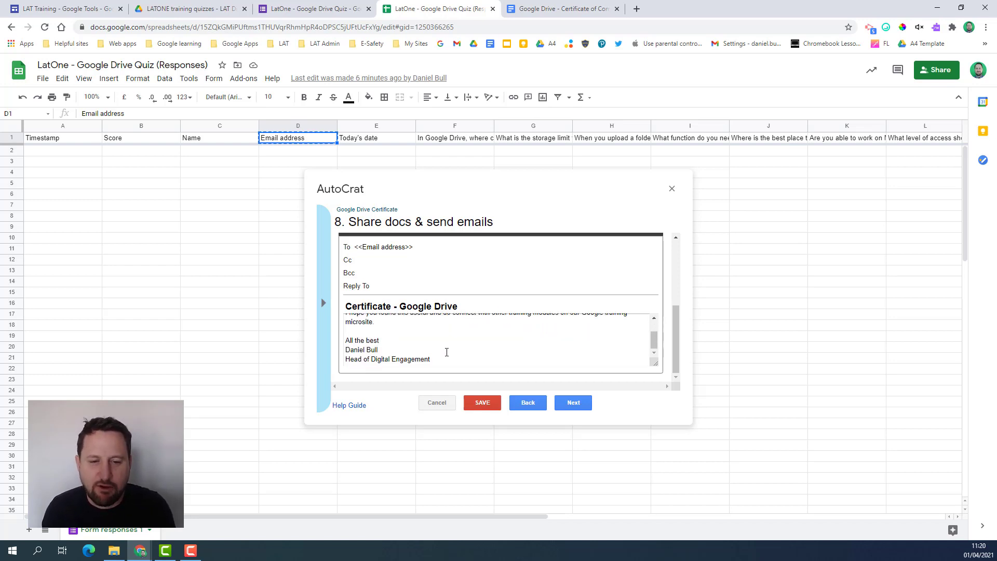
pyautogui.scroll(1, 498, 353)
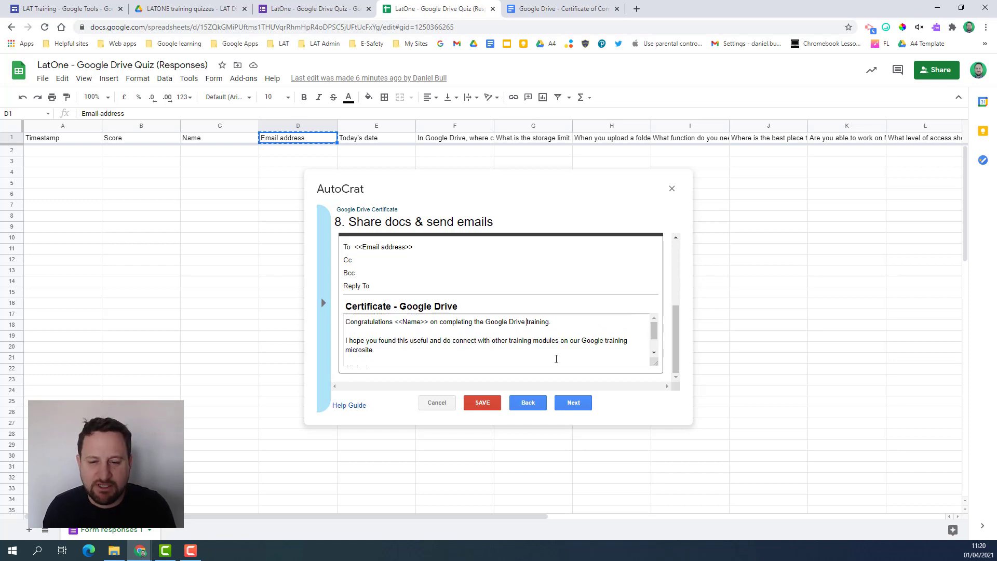
# - Set 'Run on form trigger' to Yes, confirm enabling triggers, and save the job
pyautogui.click(571, 403)
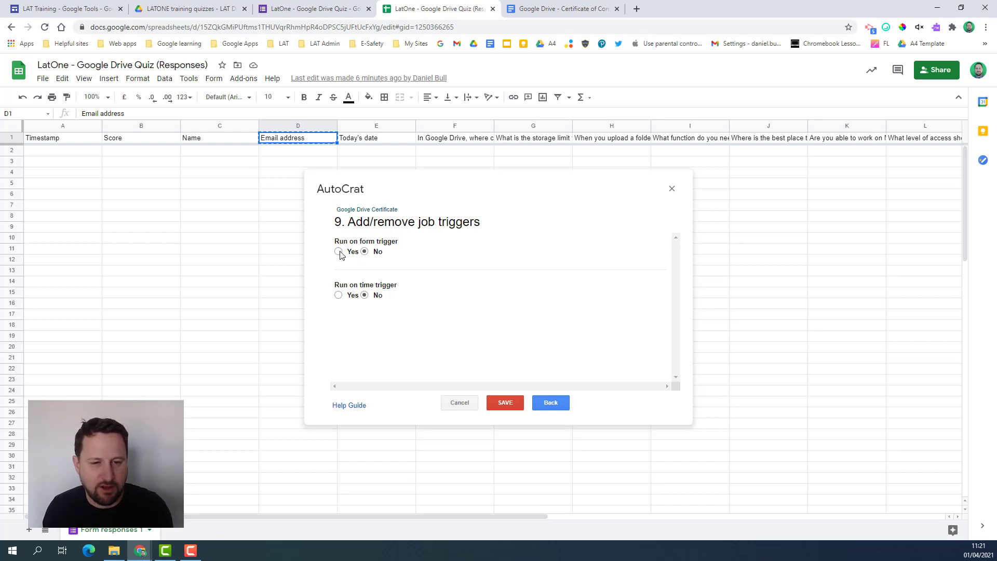
pyautogui.click(339, 252)
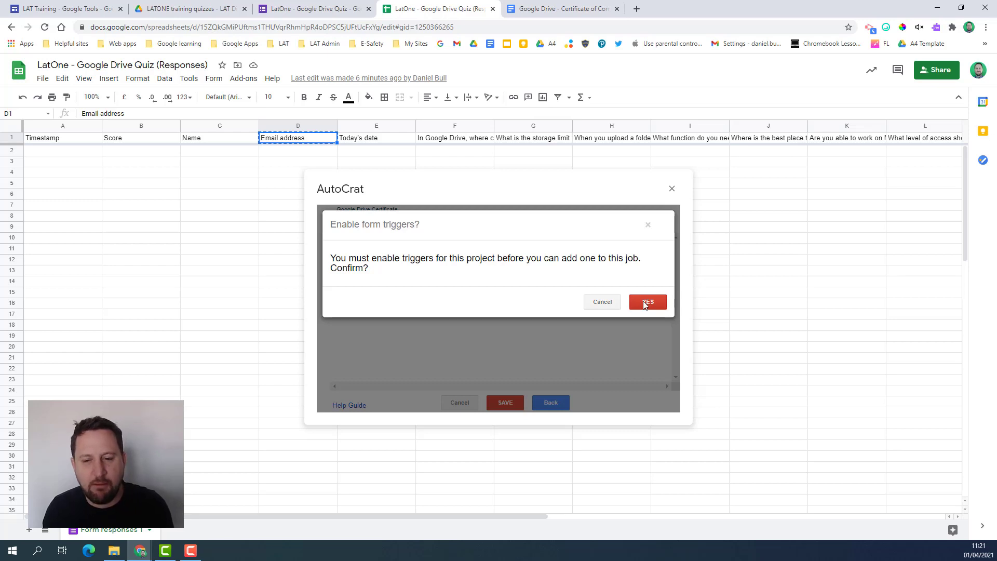
pyautogui.click(644, 304)
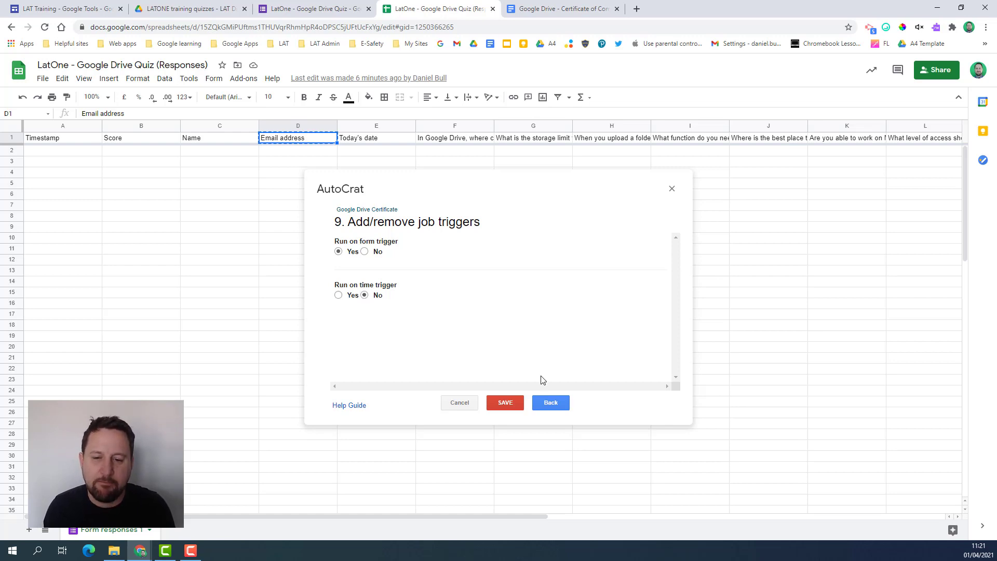
pyautogui.click(512, 404)
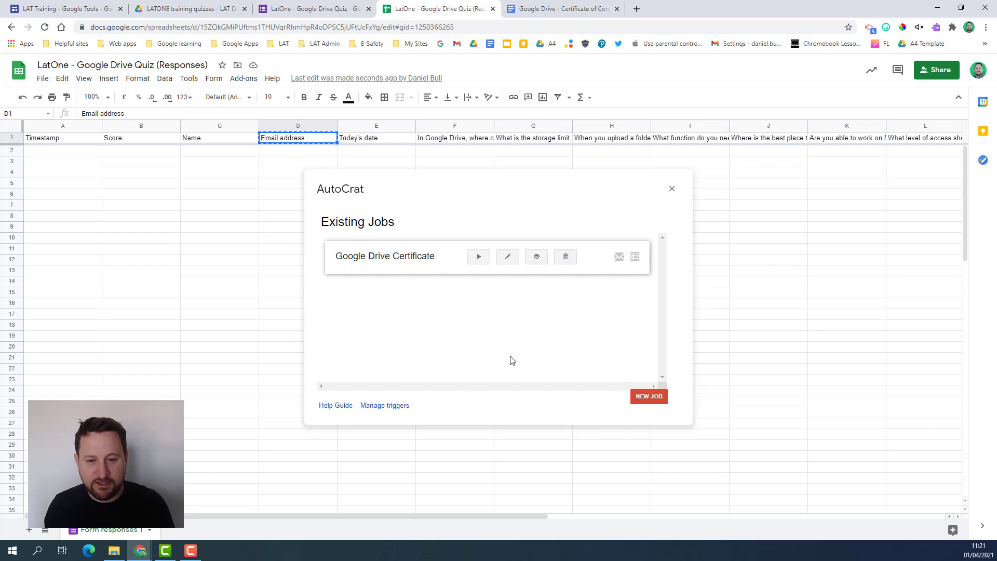
# - Close AutoCrat and open a preview of the Google Drive Quiz form
pyautogui.click(673, 190)
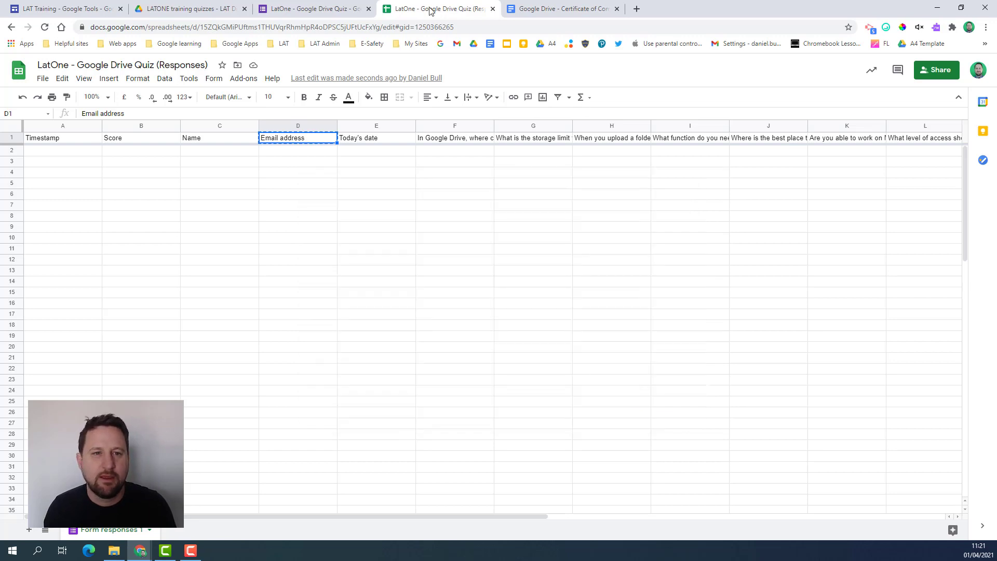
pyautogui.click(299, 15)
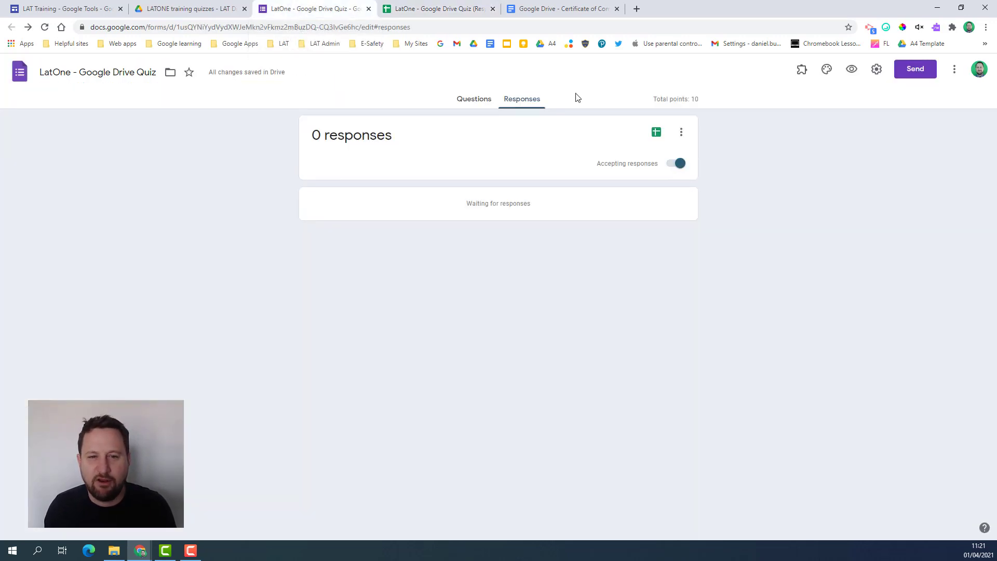
pyautogui.click(467, 100)
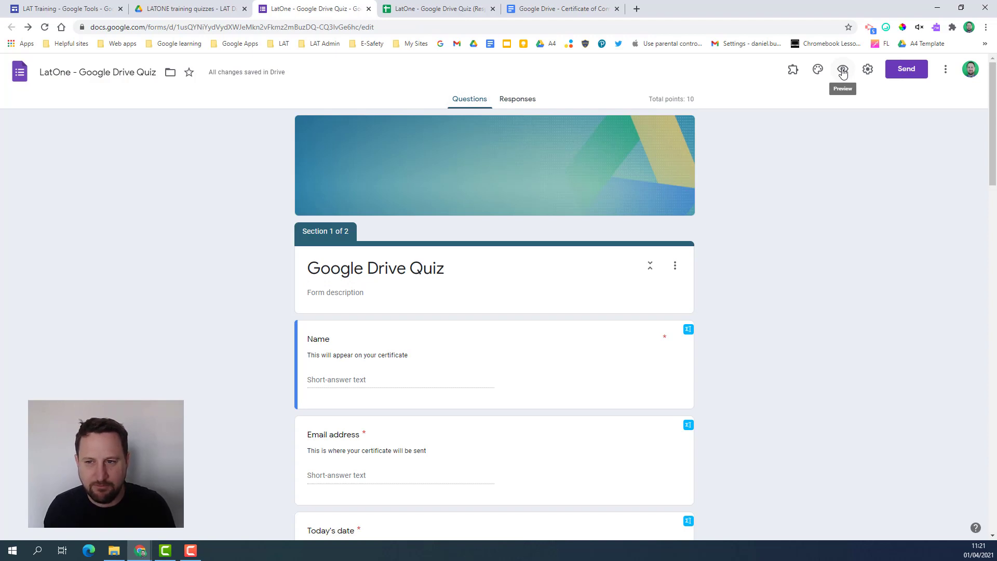
pyautogui.click(843, 73)
# - Fill in the respondent's name and e-mail address and continue to the questions
pyautogui.click(356, 282)
pyautogui.click(356, 363)
pyautogui.click(347, 487)
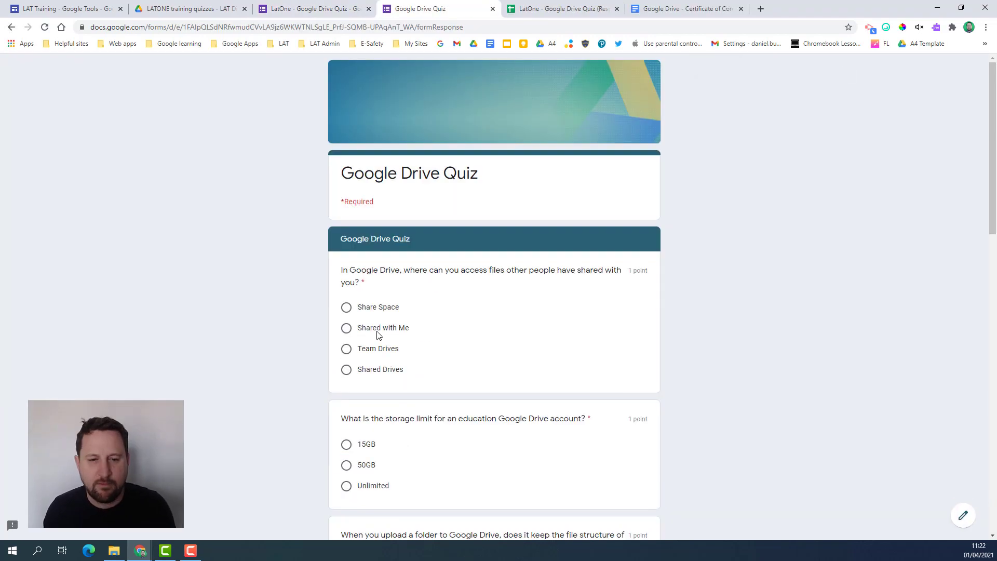
# - Answer every question correctly (Editor, Viewer, Owner, etc.), submit, and view the score
pyautogui.click(371, 329)
pyautogui.click(347, 486)
pyautogui.scroll(-20, 370, 311)
pyautogui.click(346, 231)
pyautogui.click(346, 213)
pyautogui.click(346, 305)
pyautogui.click(459, 198)
pyautogui.click(610, 228)
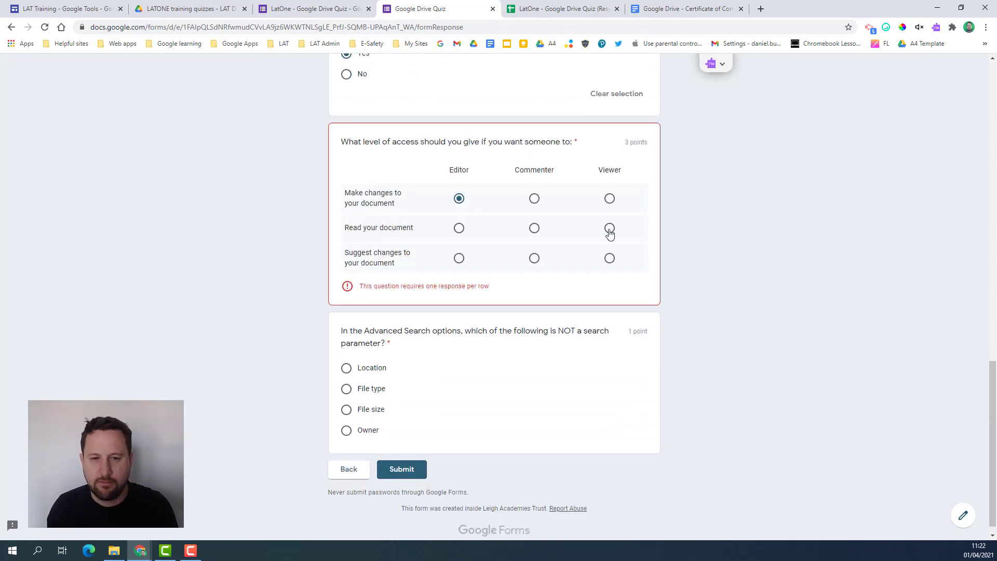
pyautogui.click(535, 259)
pyautogui.click(347, 430)
pyautogui.click(402, 469)
pyautogui.click(376, 241)
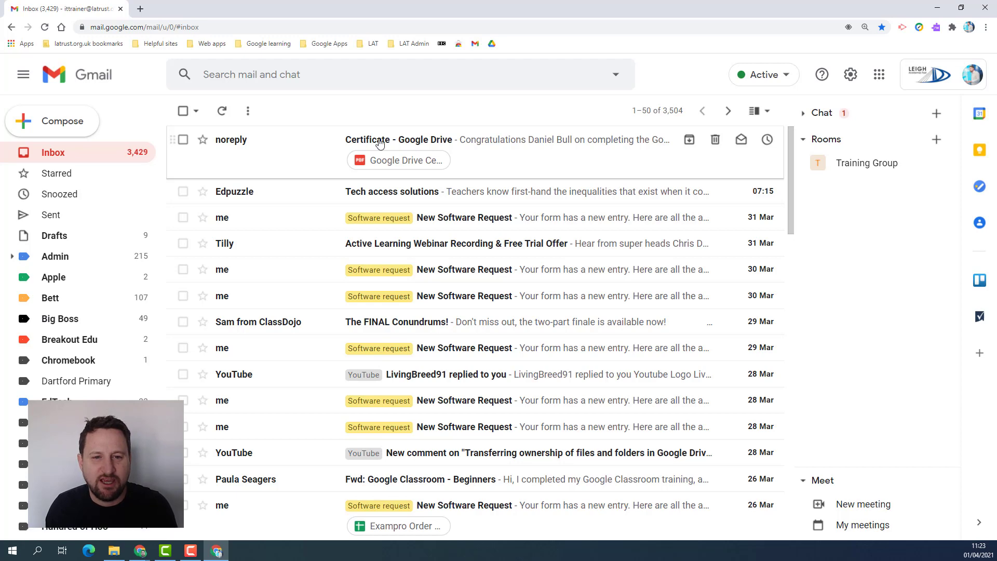
# - Open the 'Certificate - Google Drive' email and preview its PDF showing the merged name and 01/04/2021
pyautogui.click(531, 150)
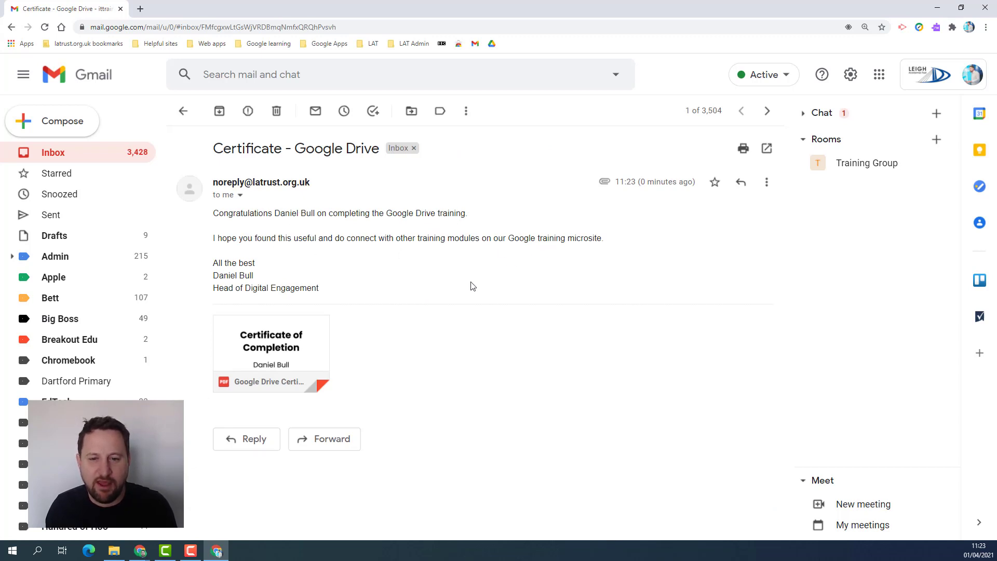
pyautogui.moveTo(305, 353)
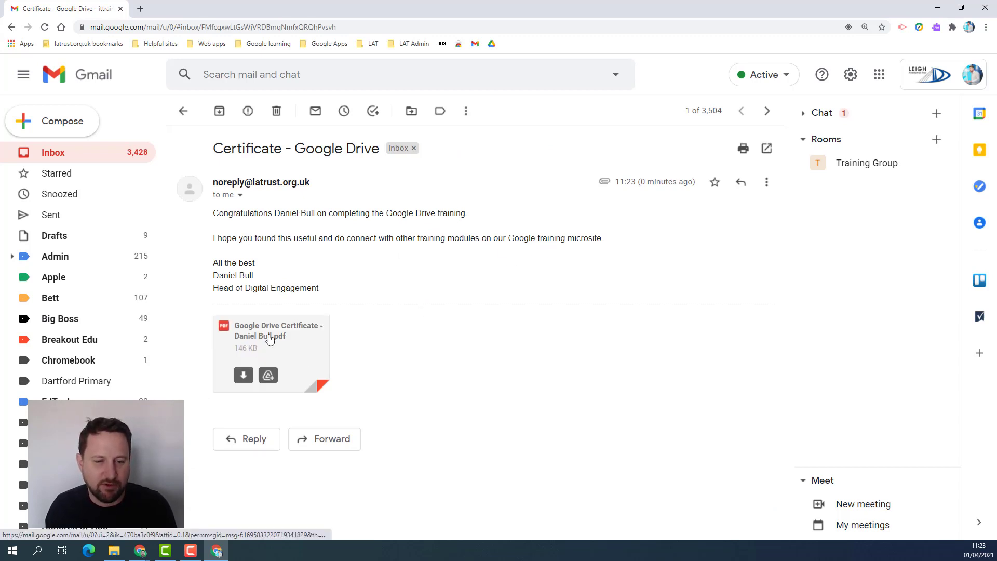
pyautogui.click(270, 339)
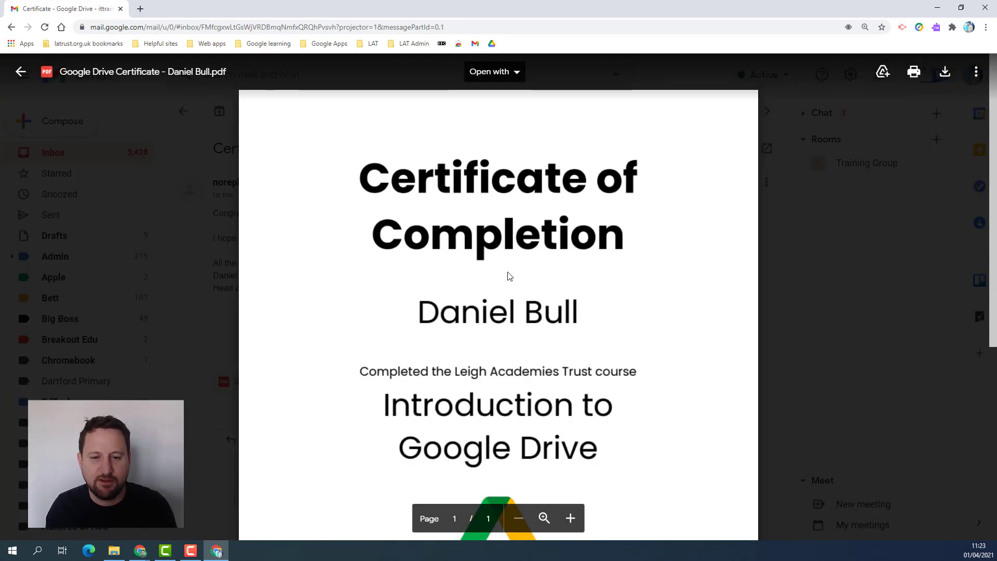
pyautogui.scroll(-5, 454, 294)
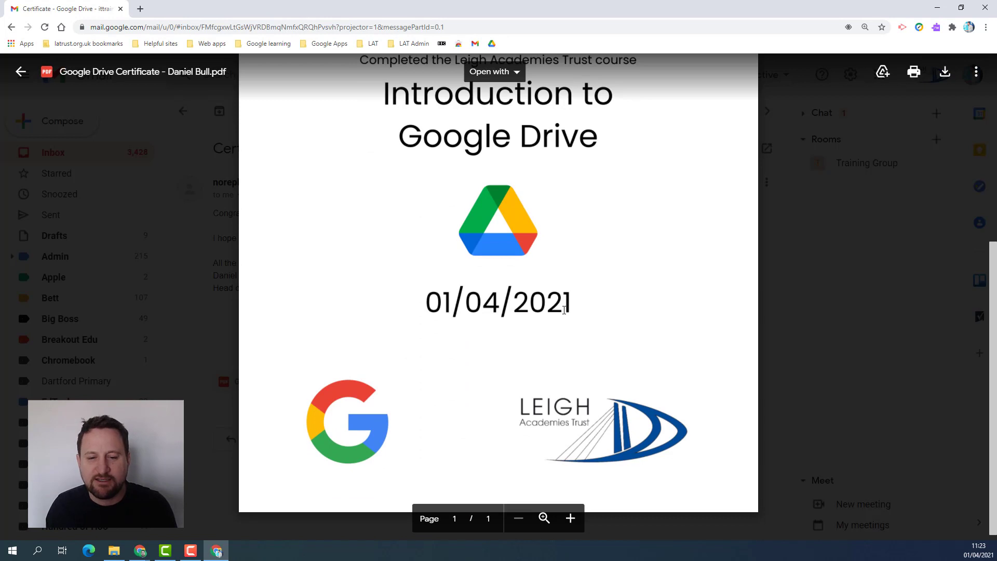
pyautogui.scroll(5, 624, 207)
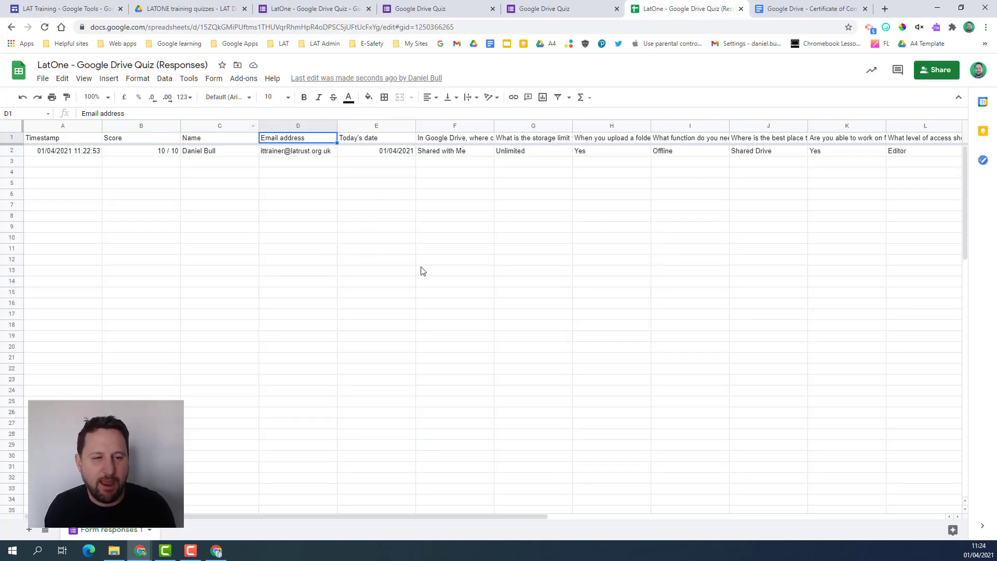
# - Launch AutoCrat from the Add-ons menu and edit the Google Drive Certificate job
pyautogui.click(241, 81)
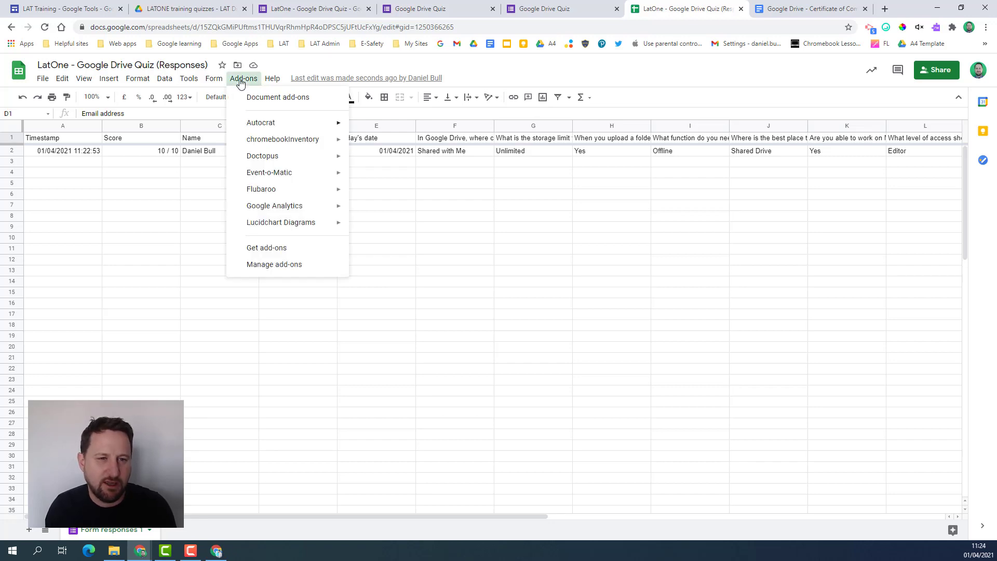
pyautogui.moveTo(301, 125)
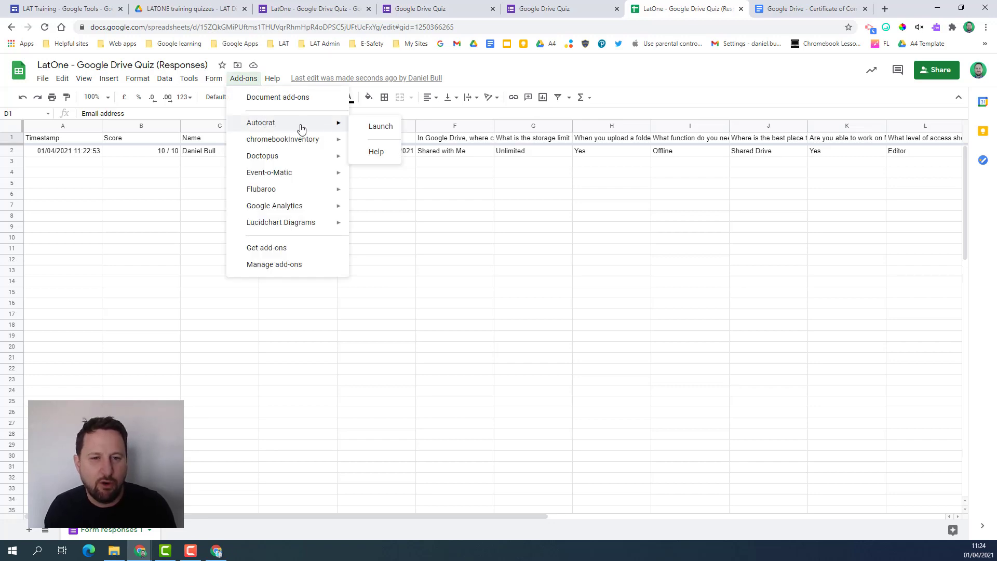
pyautogui.click(380, 128)
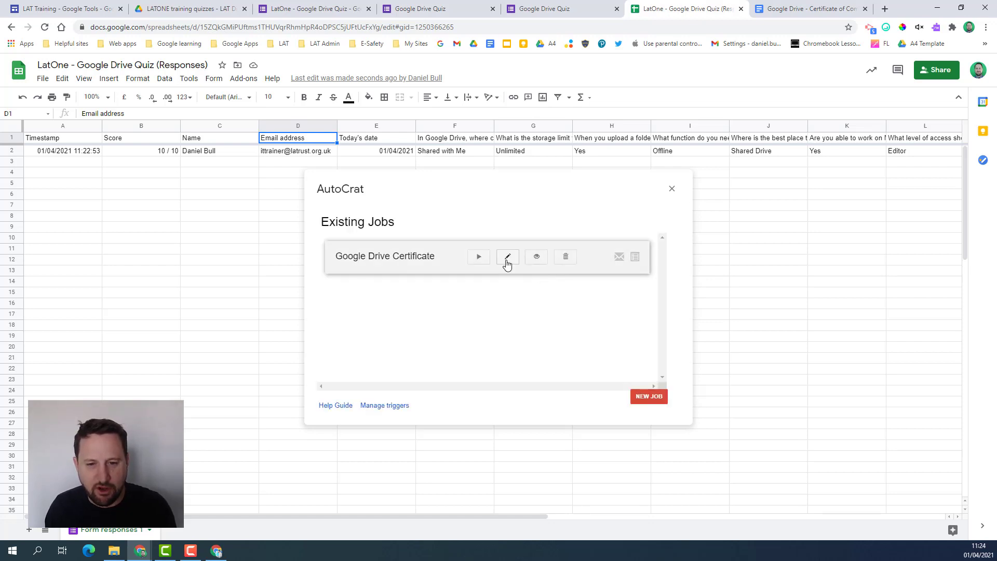
pyautogui.click(508, 262)
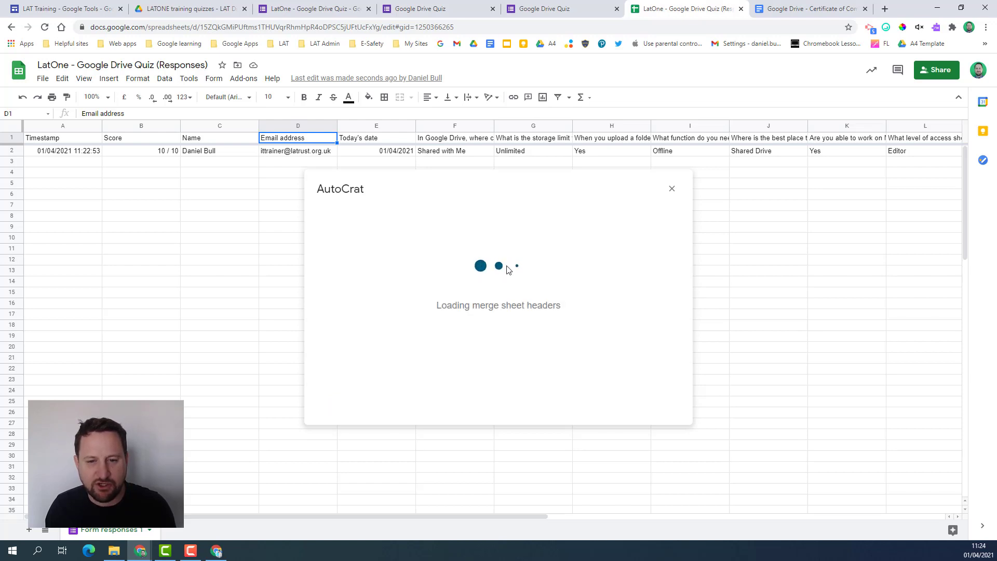